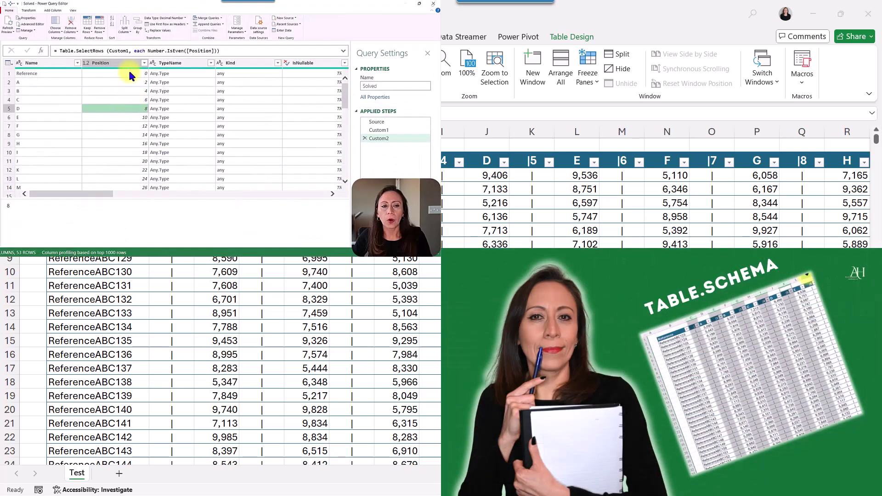
Step: Review the Custom1 schema preview and open the Name column's filter options
{"action": "left_click", "coordinate": [128, 63]}
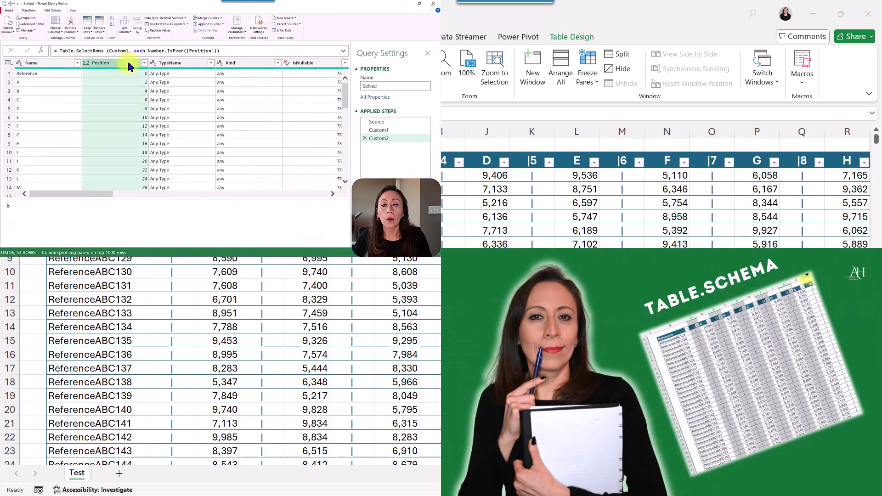
{"action": "left_click", "coordinate": [408, 131]}
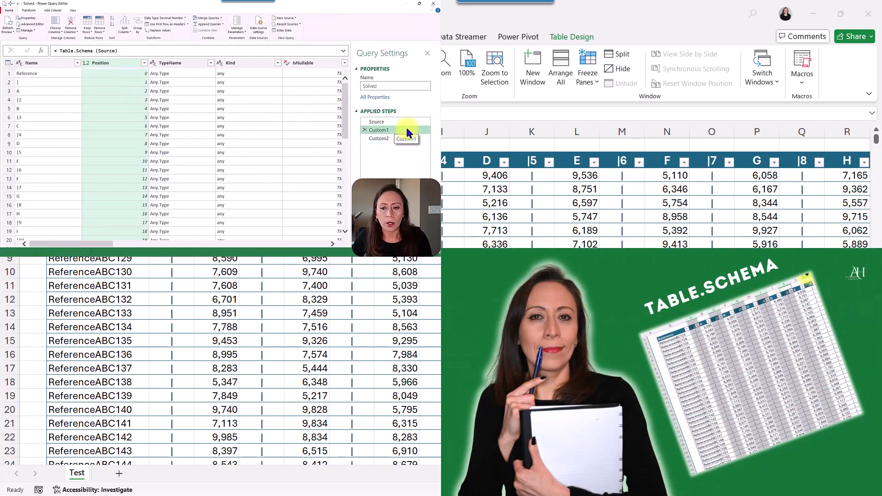
{"action": "left_click", "coordinate": [48, 63]}
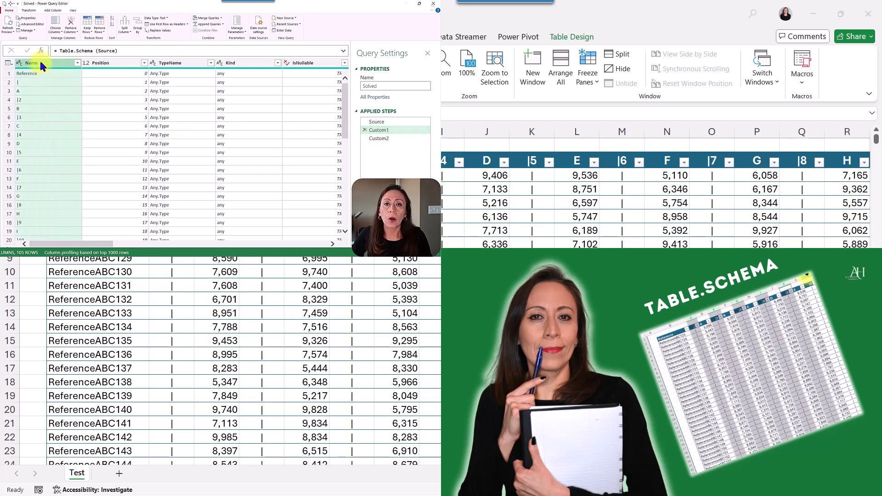
{"action": "left_click", "coordinate": [76, 64]}
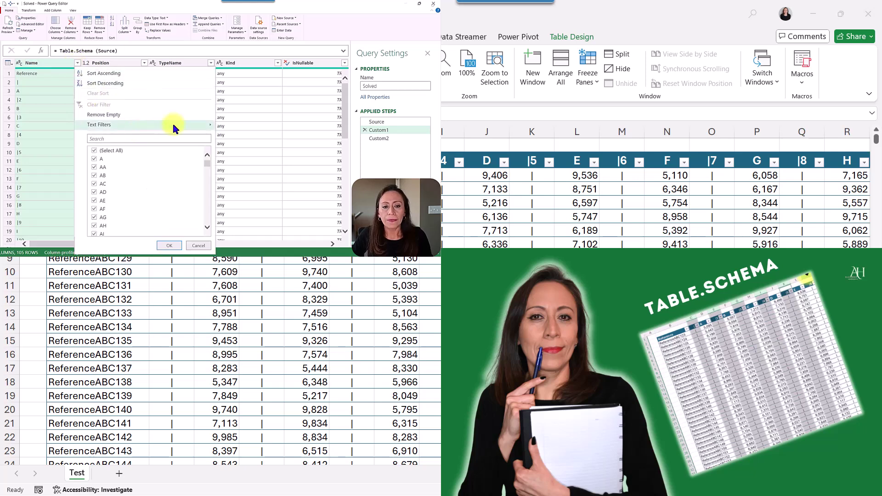
{"action": "mouse_move", "coordinate": [173, 125]}
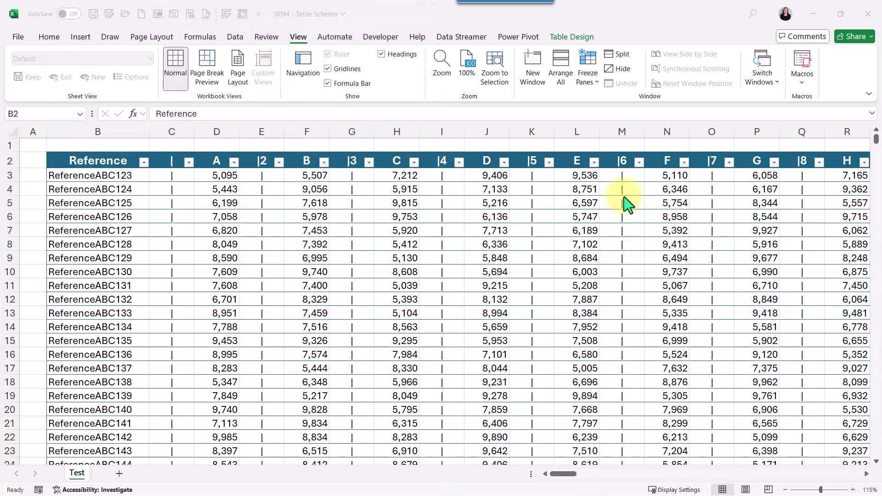
Step: Check the table's extent: 105 header cells and 50122 Reference entries
{"action": "left_click", "coordinate": [566, 205]}
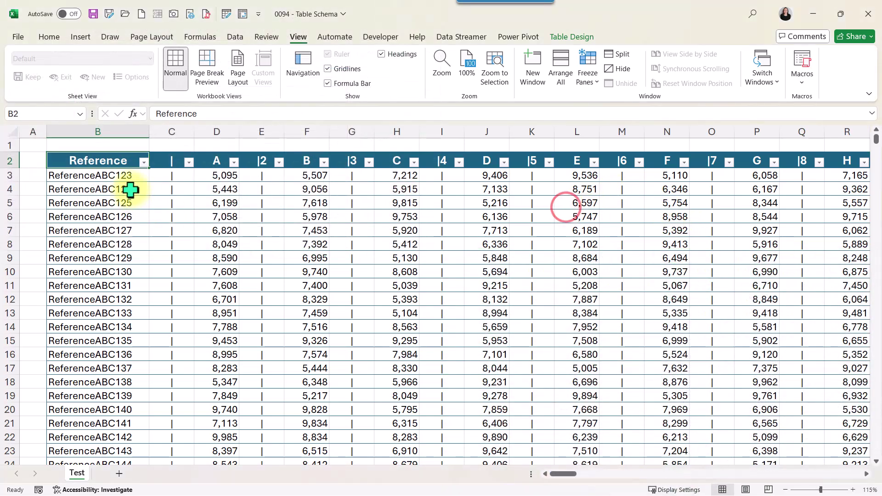
{"action": "key", "text": "ctrl+shift+Right"}
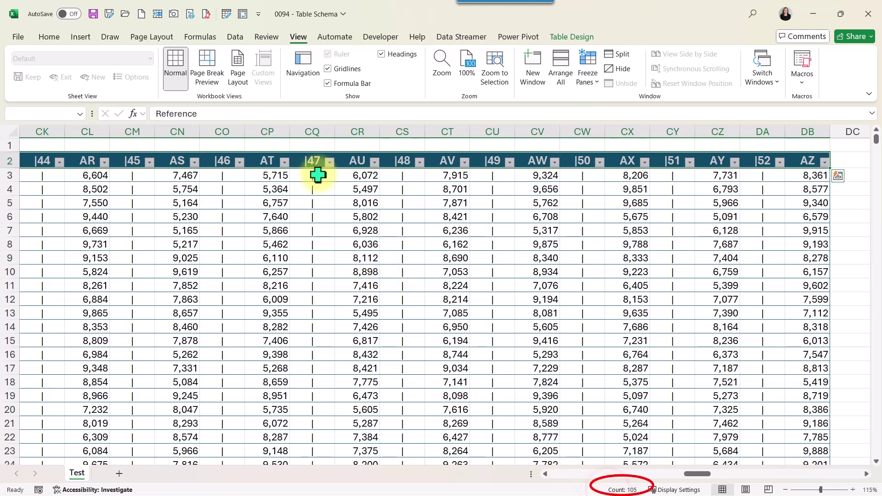
{"action": "key", "text": "ctrl+shift+Left"}
{"action": "key", "text": "ctrl+shift+Down"}
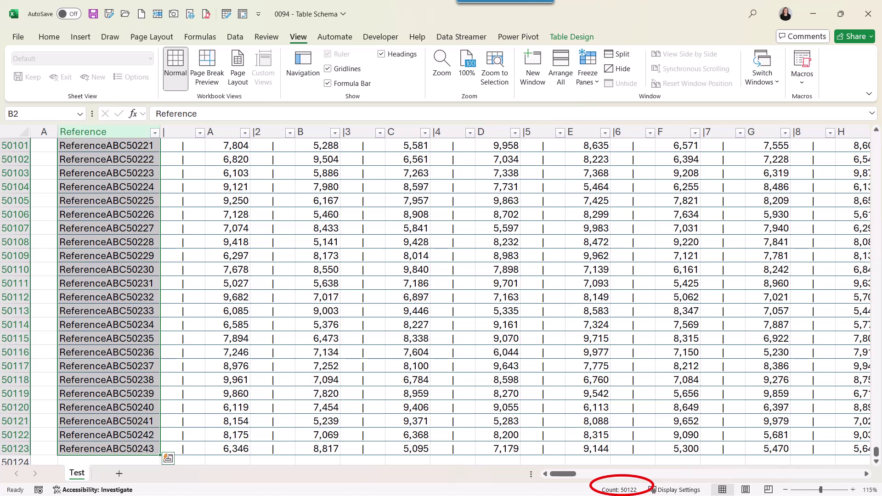
{"action": "key", "text": "ctrl+Home"}
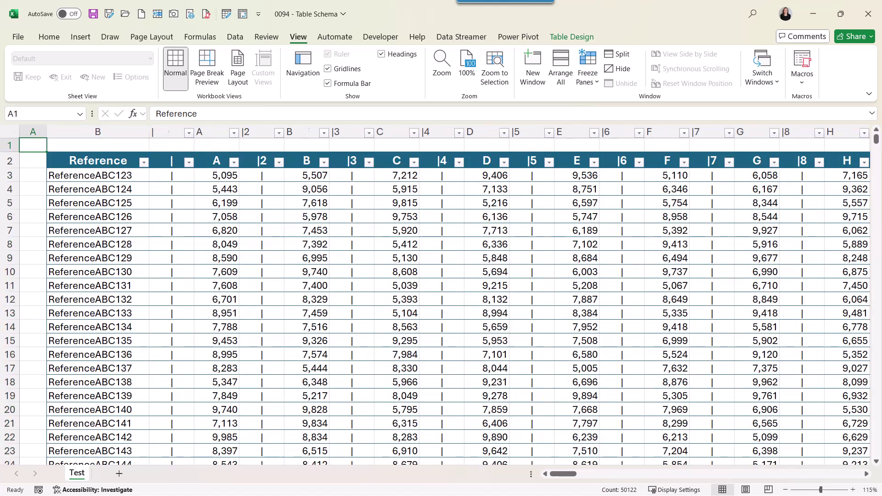
Step: Compare pipe columns C and E with data columns B, D, F, then jump to last header AZ
{"action": "left_click", "coordinate": [174, 132]}
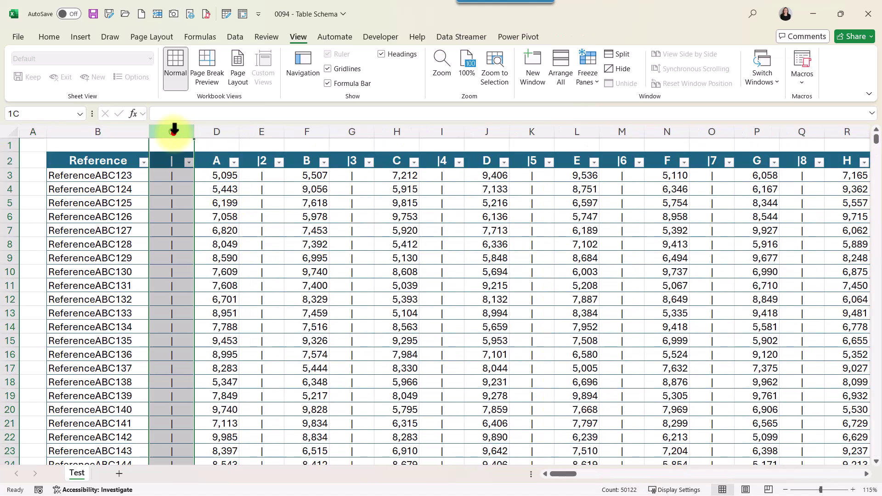
{"action": "left_click", "coordinate": [256, 132]}
{"action": "left_click", "coordinate": [125, 131]}
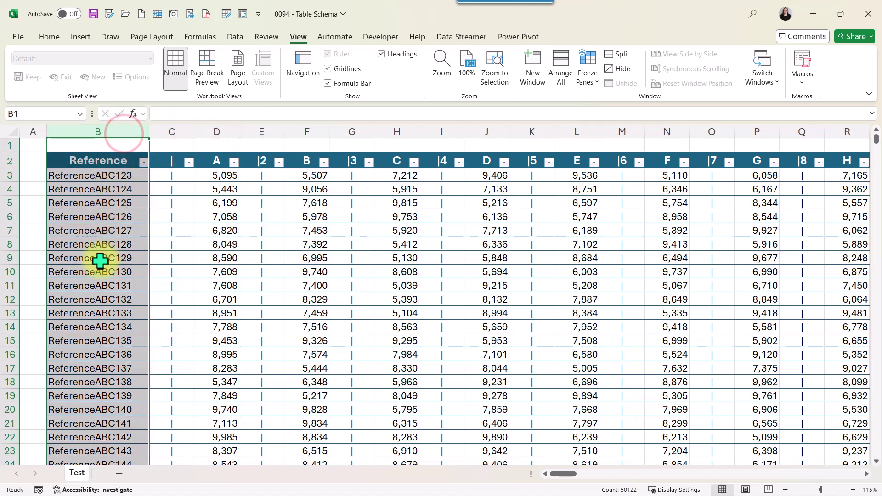
{"action": "left_click", "coordinate": [173, 131]}
{"action": "left_click", "coordinate": [216, 131]}
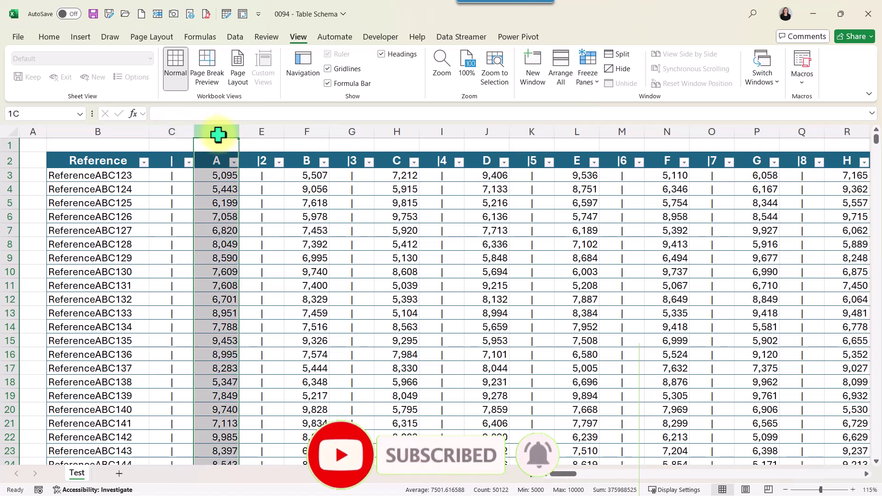
{"action": "left_click", "coordinate": [266, 132]}
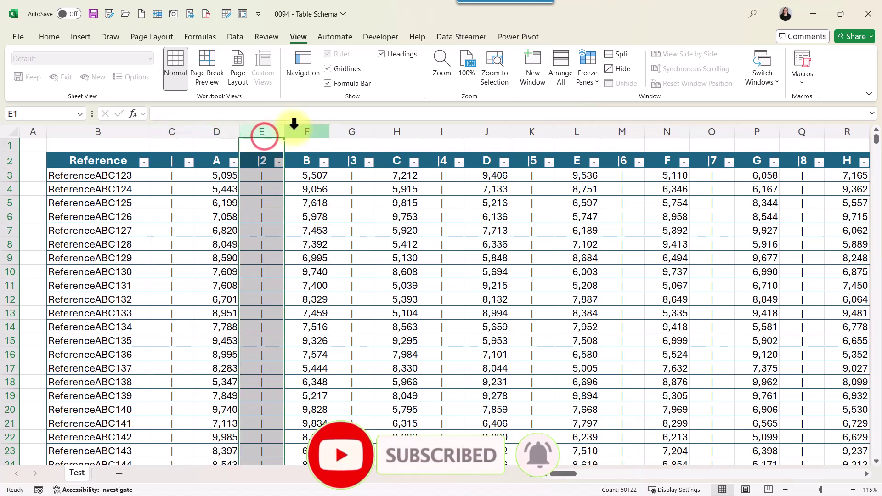
{"action": "left_click", "coordinate": [315, 133]}
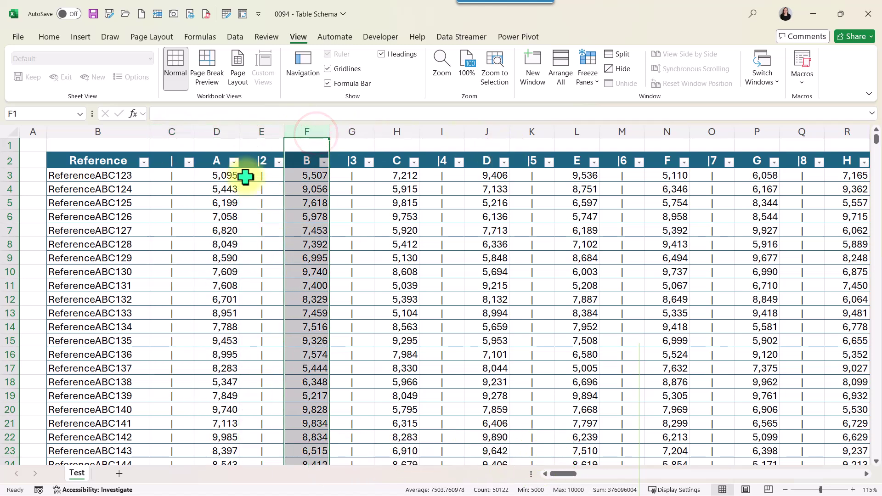
{"action": "left_click", "coordinate": [395, 162]}
{"action": "key", "text": "ctrl+Right"}
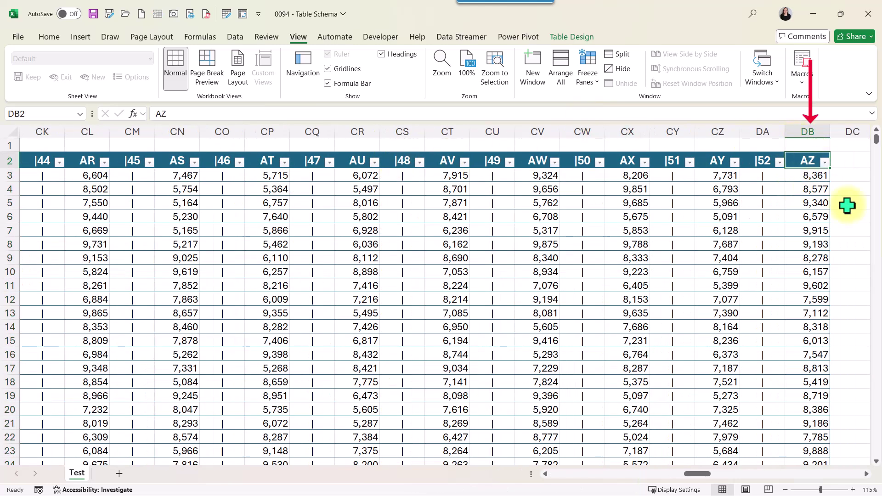
Step: Split the window at column DD, showing columns A–G on the left and DD onward on the right
{"action": "key", "text": "Right"}
{"action": "key", "text": "Right"}
{"action": "key", "text": "Right"}
{"action": "key", "text": "Right"}
{"action": "key", "text": "Right"}
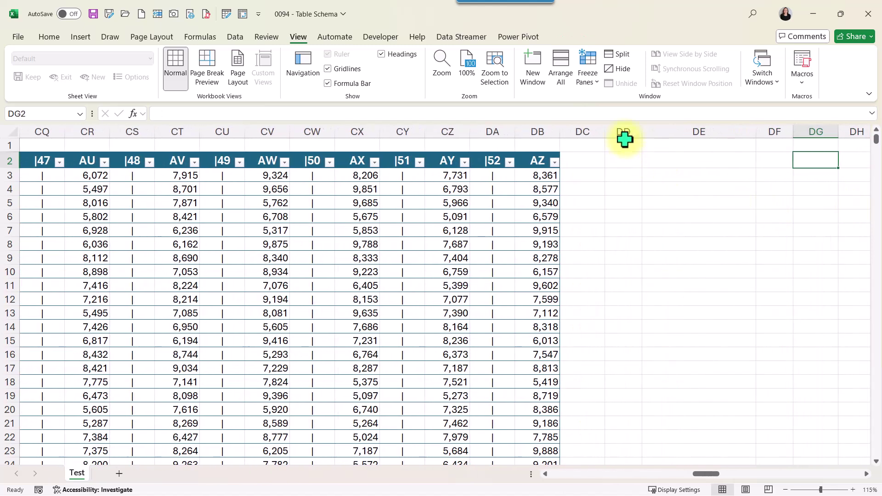
{"action": "left_click", "coordinate": [624, 133]}
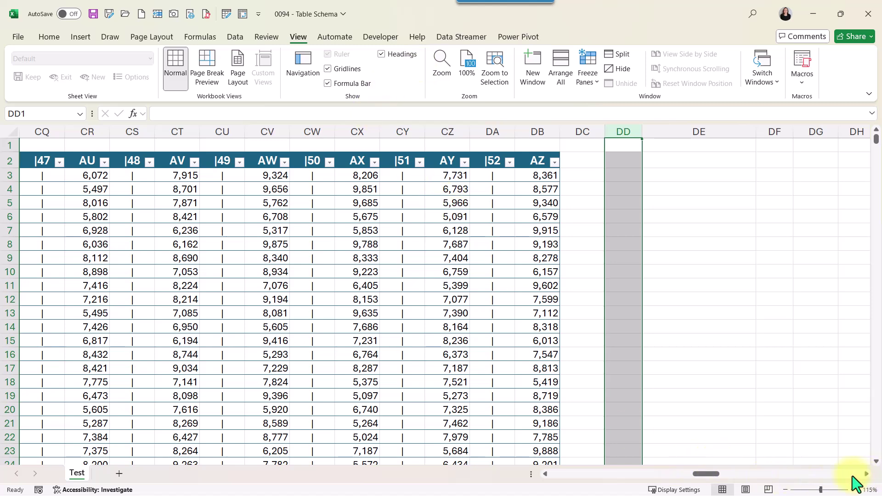
{"action": "left_click_drag", "start_coordinate": [710, 474], "coordinate": [720, 471]}
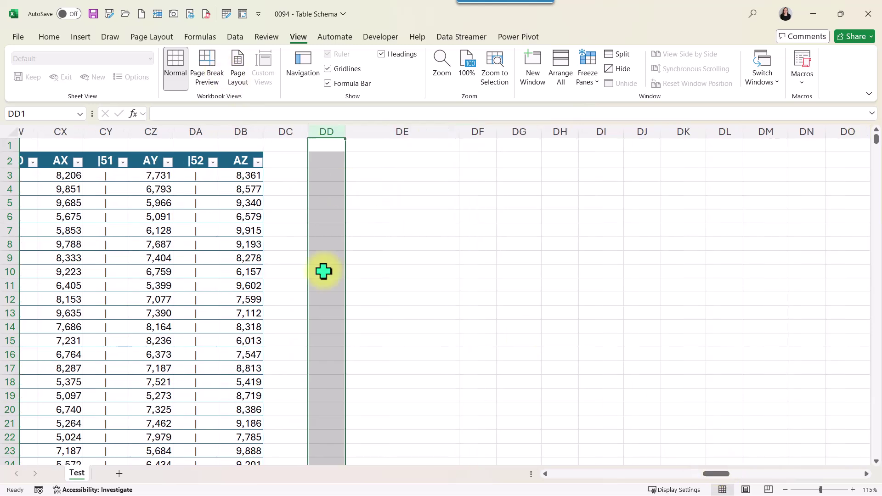
{"action": "key", "text": "alt+w"}
{"action": "key", "text": "s"}
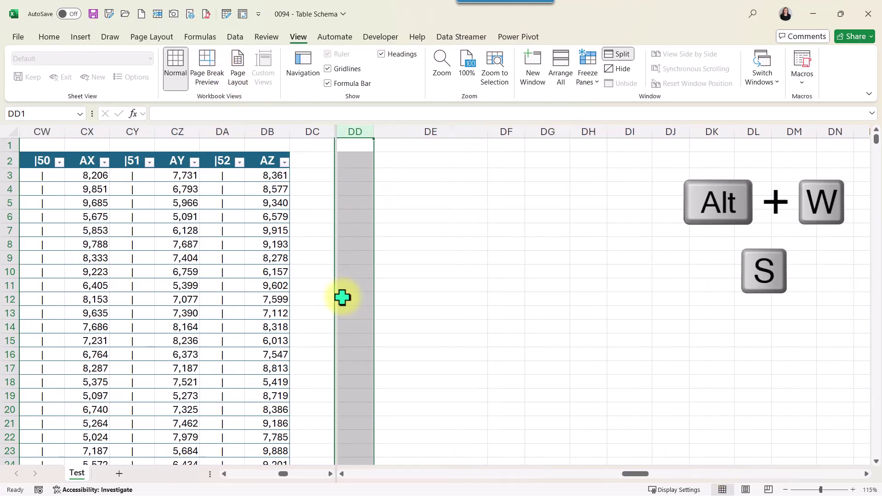
{"action": "left_click", "coordinate": [303, 245]}
{"action": "key", "text": "Home"}
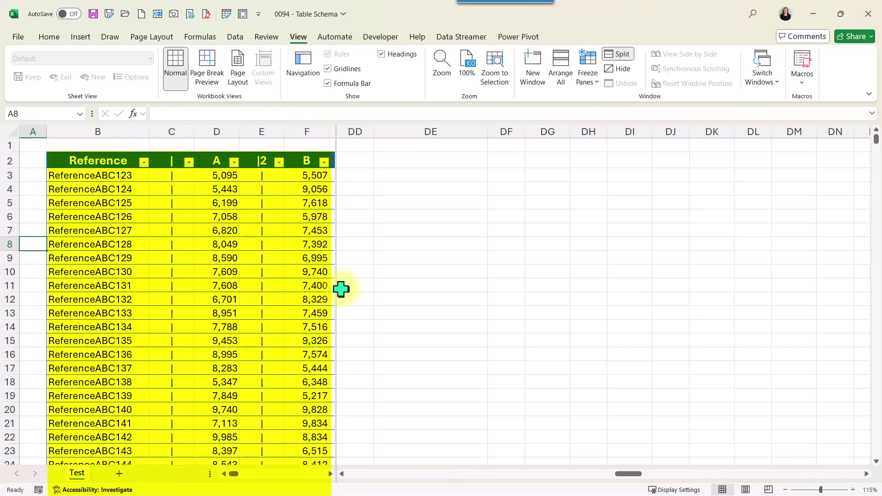
{"action": "left_click_drag", "start_coordinate": [337, 290], "coordinate": [377, 170]}
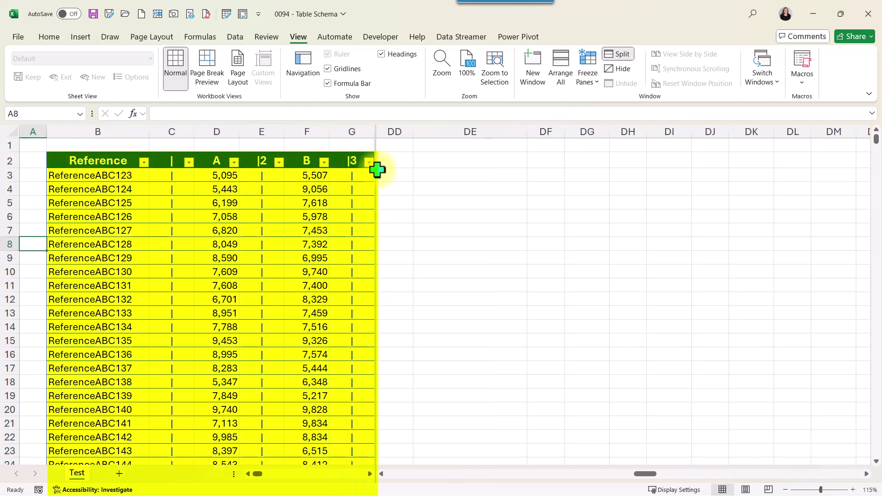
Step: Enter =COUNTA(Table2[#Headers]) in DE2, which returns 105
{"action": "left_click", "coordinate": [442, 164]}
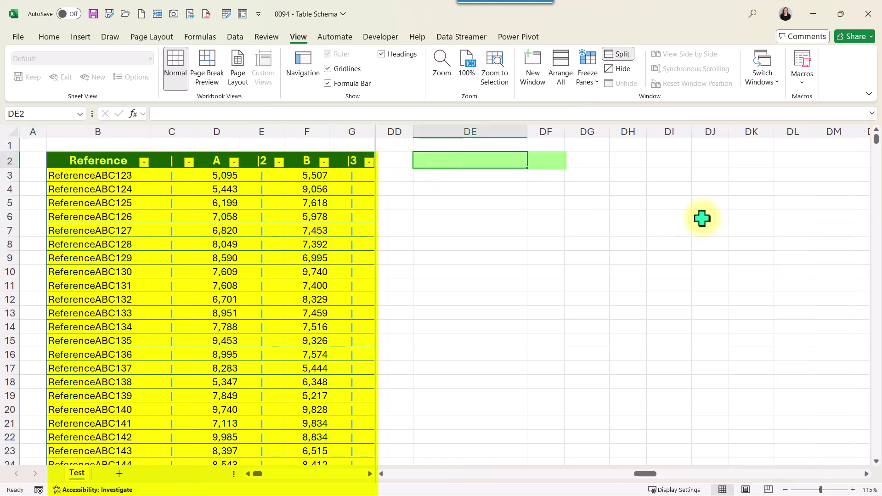
{"action": "type", "text": "="}
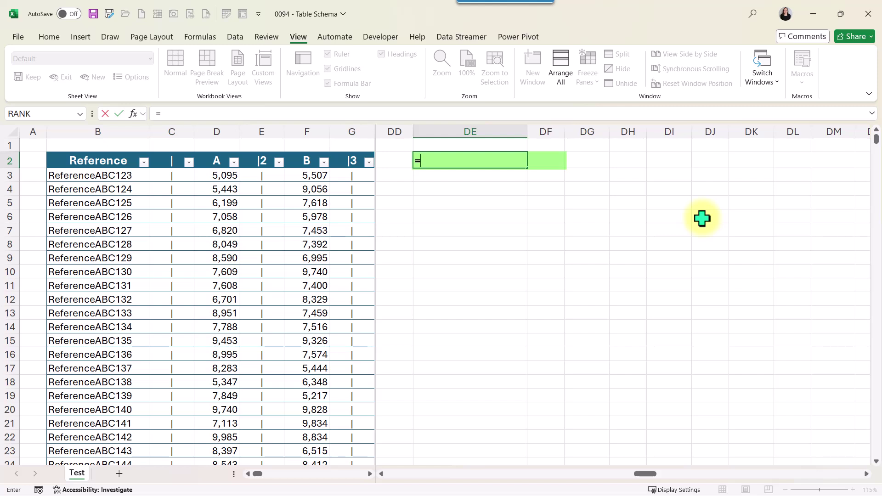
{"action": "type", "text": "coun"}
{"action": "type", "text": "at"}
{"action": "key", "text": "BackSpace"}
{"action": "key", "text": "BackSpace"}
{"action": "type", "text": "t"}
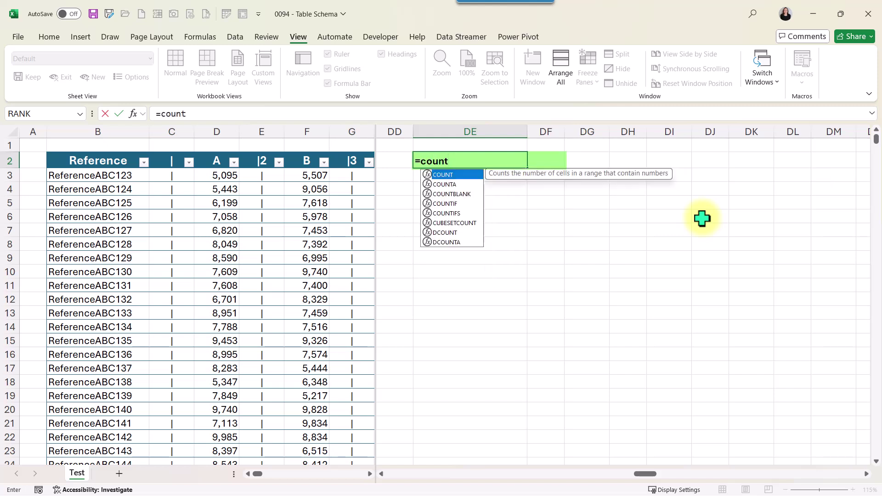
{"action": "type", "text": "a("}
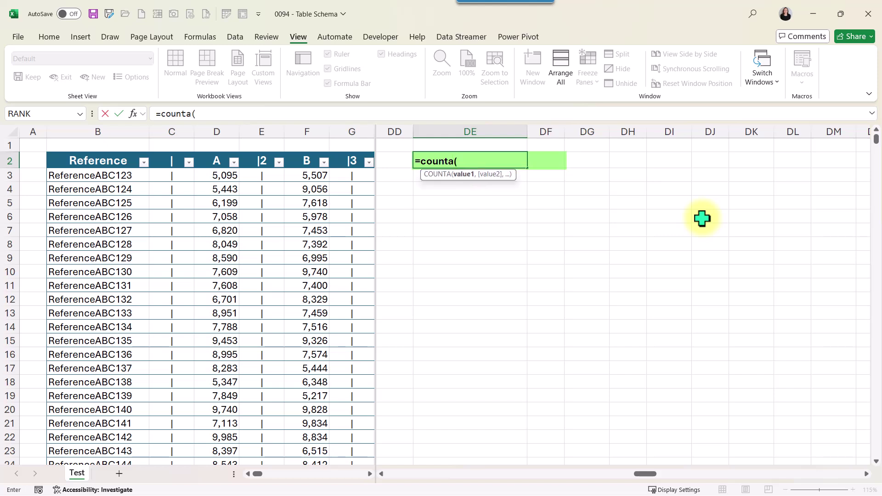
{"action": "left_click", "coordinate": [114, 160]}
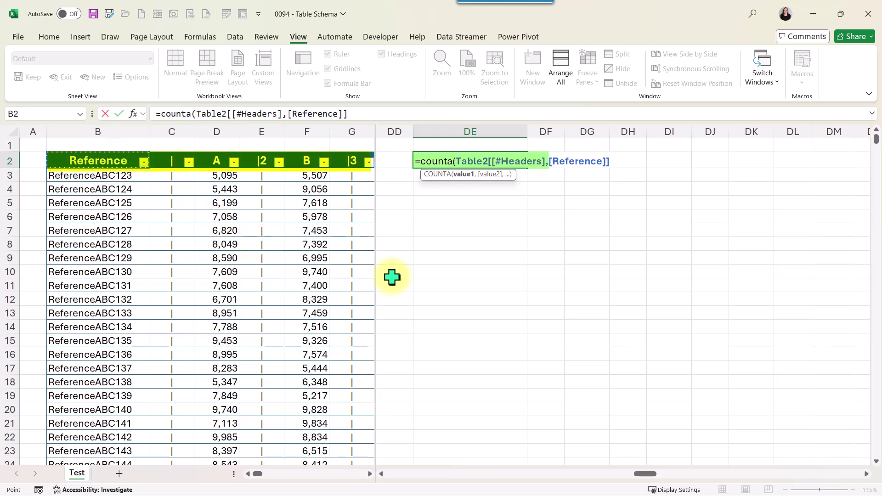
{"action": "key", "text": "ctrl+shift+Right"}
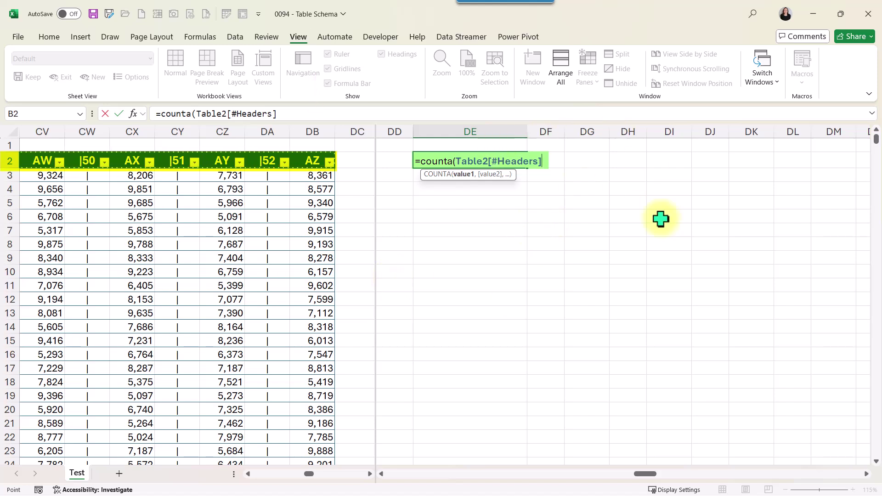
{"action": "type", "text": ")"}
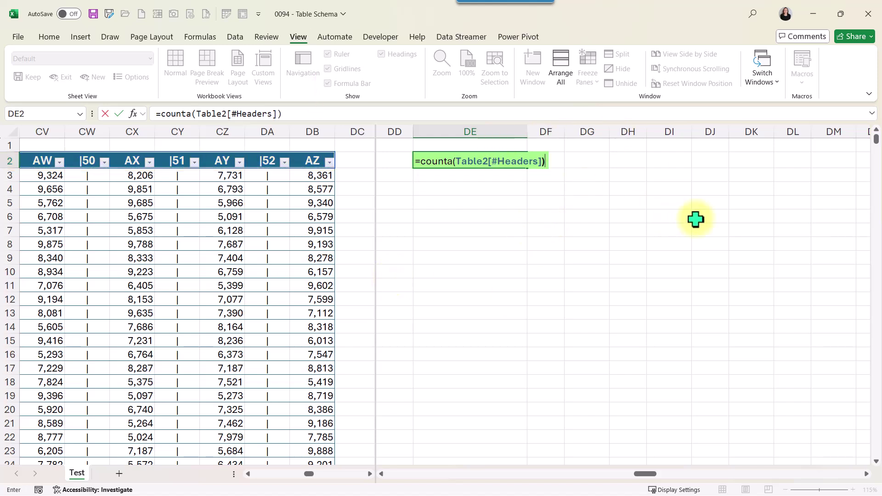
{"action": "key", "text": "Return"}
{"action": "key", "text": "Up"}
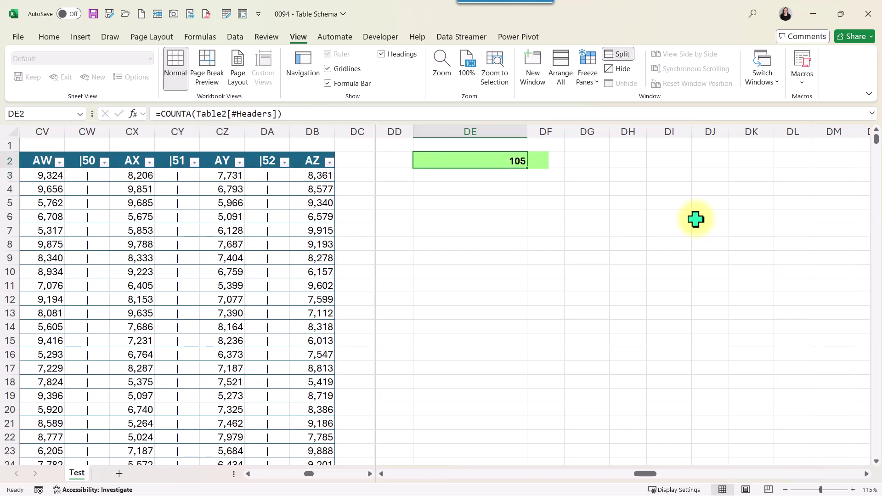
{"action": "key", "text": "F2"}
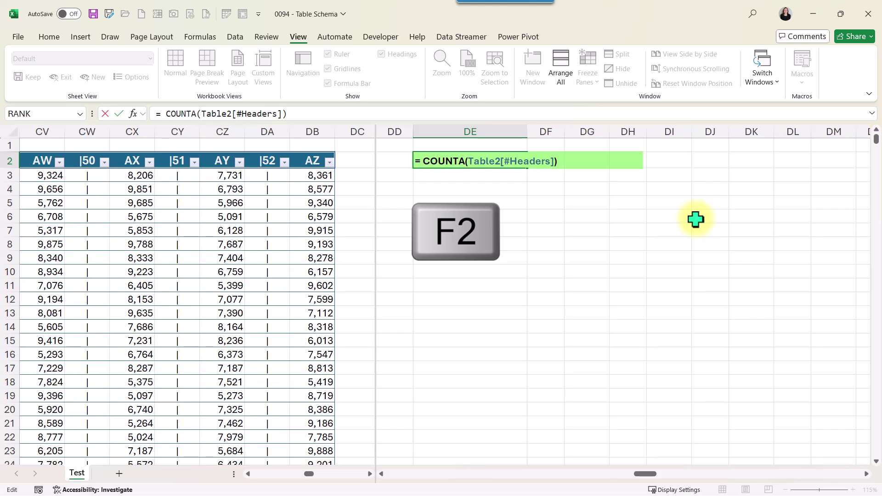
Step: Change DE2's formula to =SEQUENCE(,COUNTA(Table2[#Headers]))
{"action": "type", "text": "sequ"}
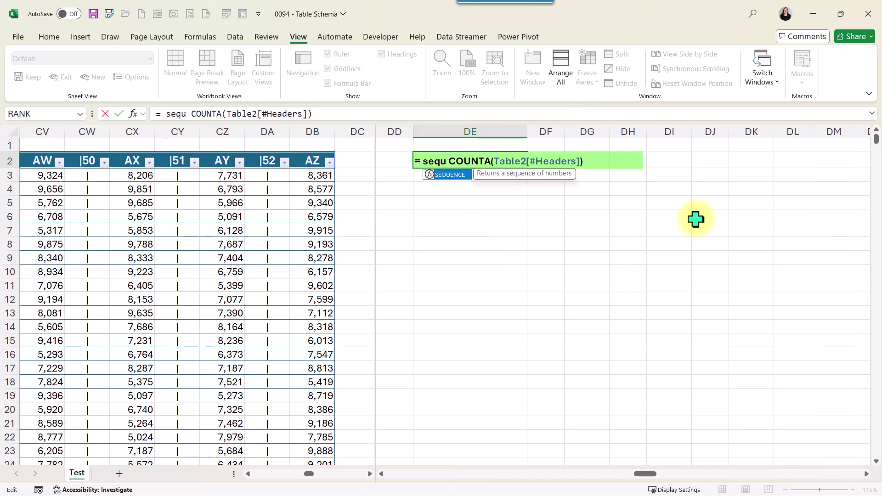
{"action": "key", "text": "Tab"}
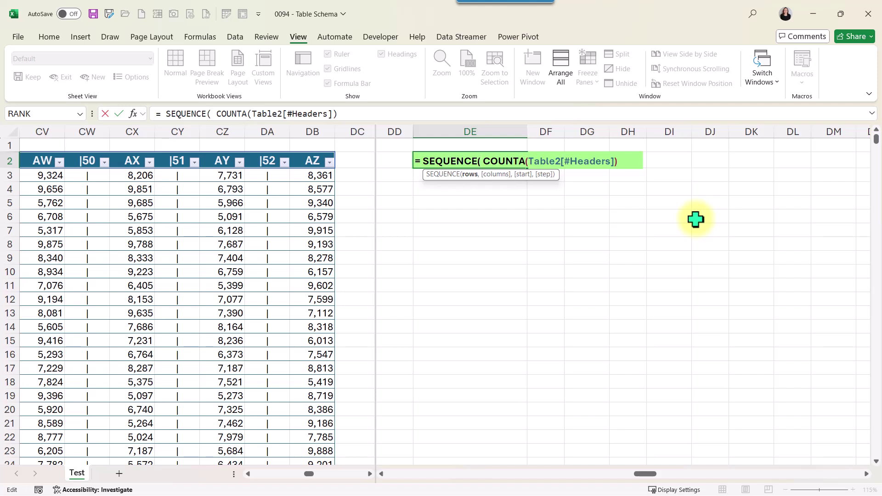
{"action": "type", "text": ","}
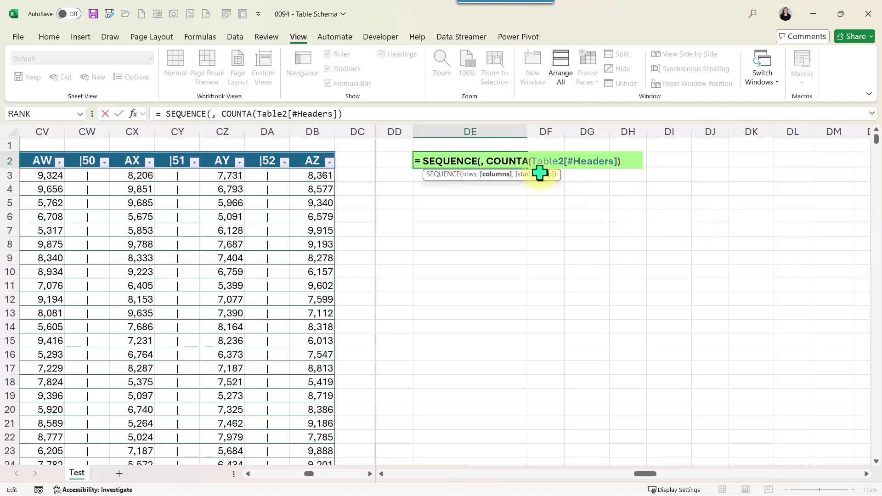
{"action": "left_click", "coordinate": [502, 175]}
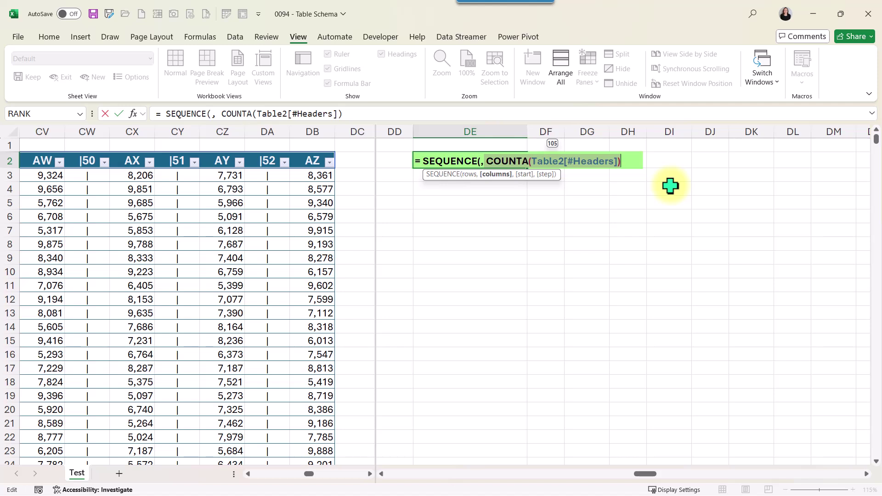
{"action": "key", "text": "Right"}
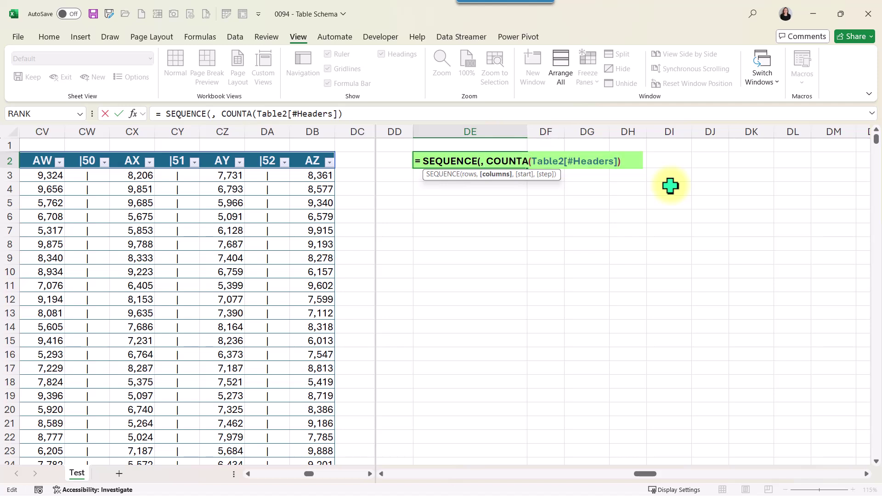
{"action": "type", "text": ")"}
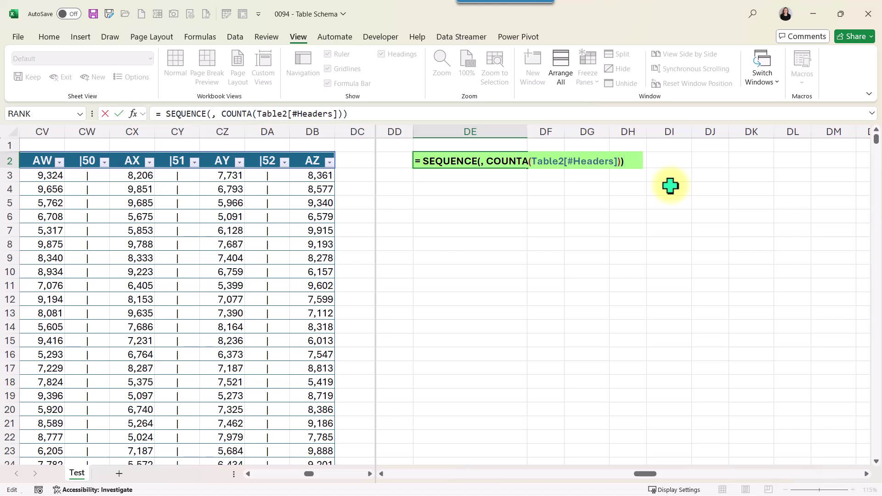
{"action": "key", "text": "Return"}
Step: Confirm the sequence 1–105 spills across row 2 from DE2 to HE2
{"action": "key", "text": "Up"}
{"action": "key", "text": "Right"}
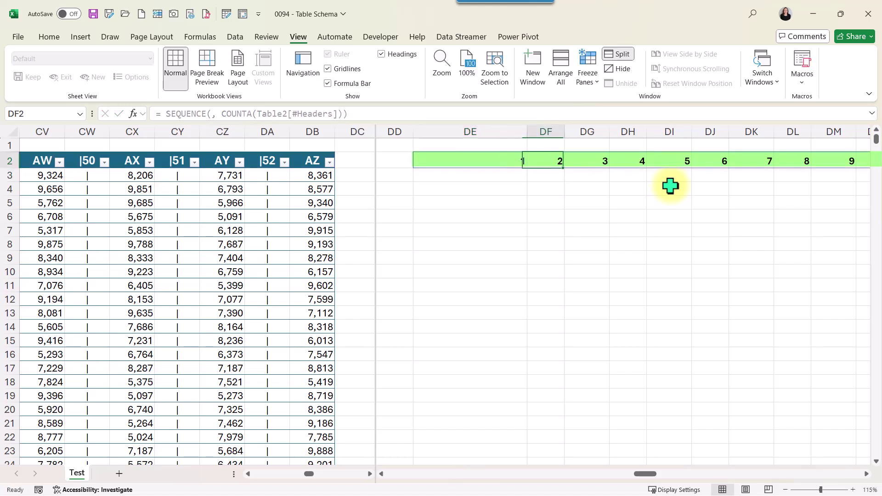
{"action": "key", "text": "ctrl+Right"}
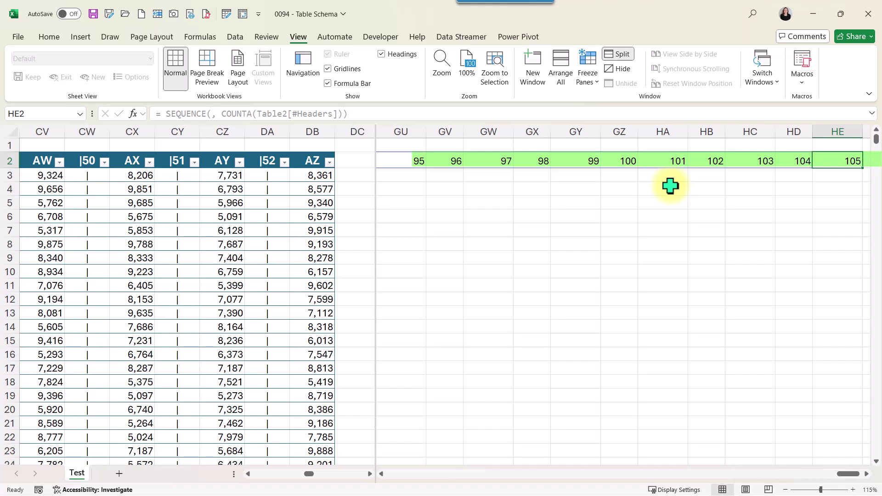
{"action": "key", "text": "ctrl+Left"}
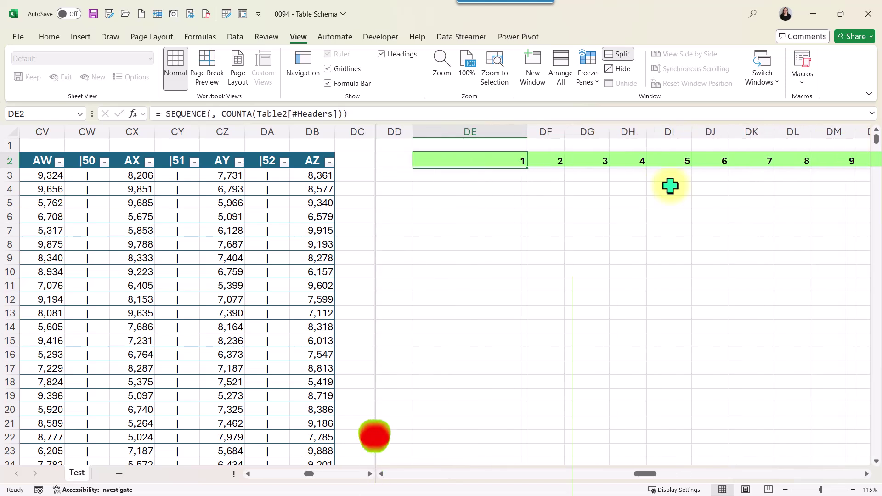
{"action": "key", "text": "F2"}
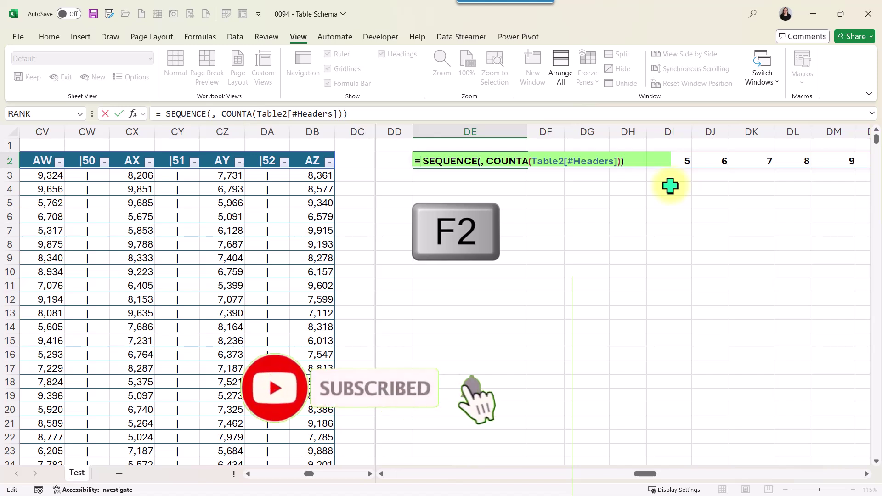
Step: Wrap DE2's SEQUENCE formula in ISODD(...)
{"action": "key", "text": "Home"}
{"action": "key", "text": "Right"}
{"action": "type", "text": "isodd("}
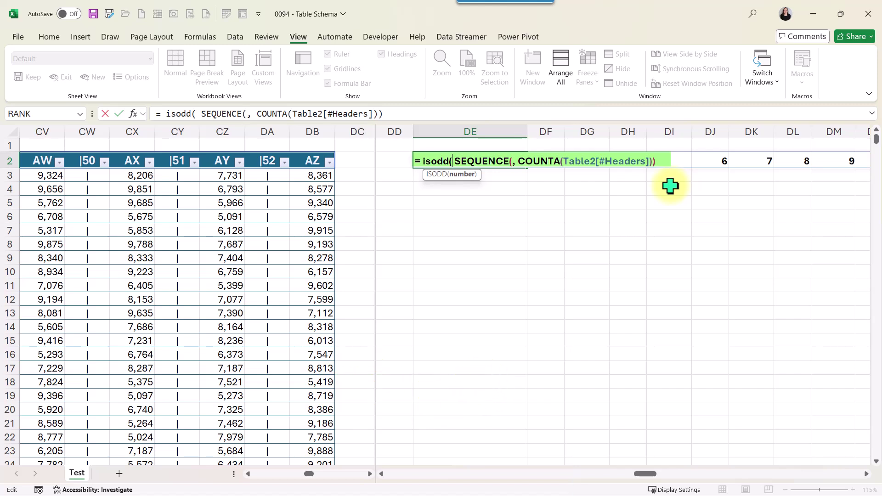
{"action": "type", "text": ")"}
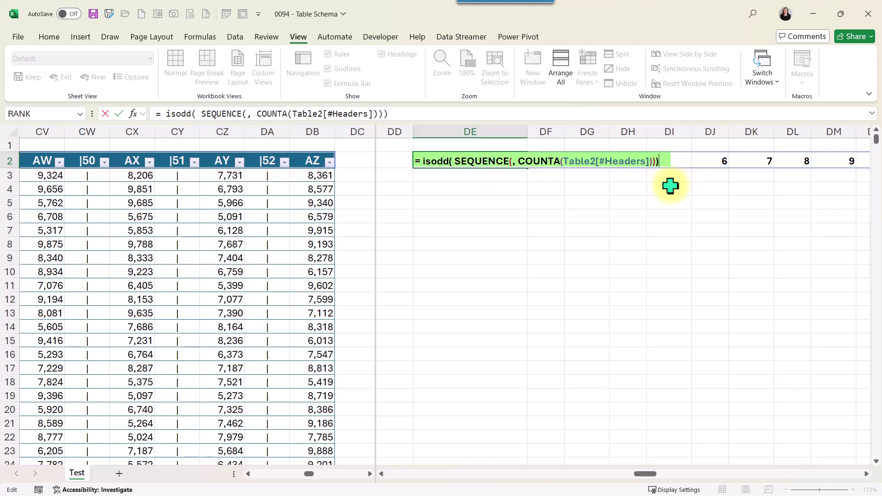
{"action": "key", "text": "Return"}
Step: Select the TRUE flags in DG2, DI2 and DK2 for inspection
{"action": "key", "text": "Up"}
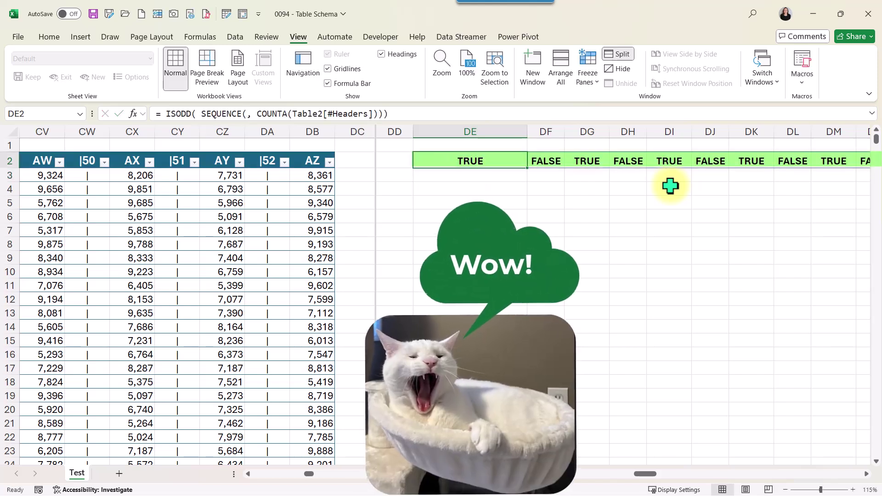
{"action": "left_click", "coordinate": [591, 161], "text": "ctrl"}
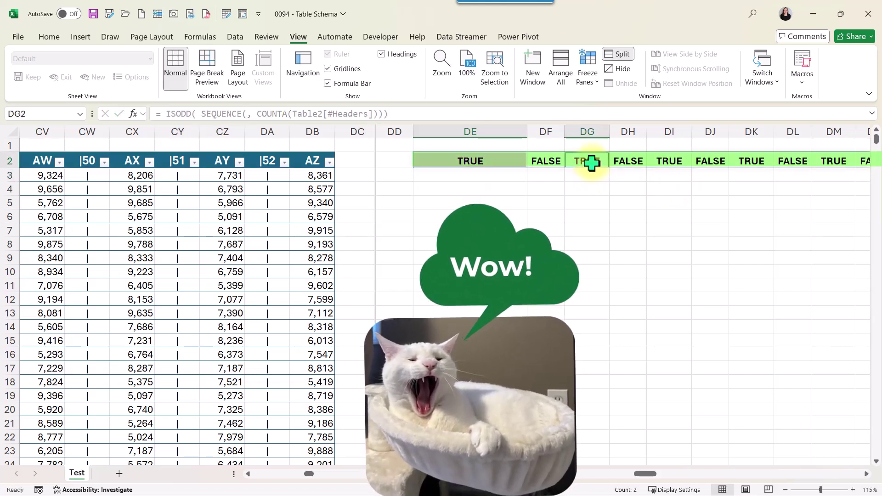
{"action": "left_click", "coordinate": [680, 163], "text": "ctrl"}
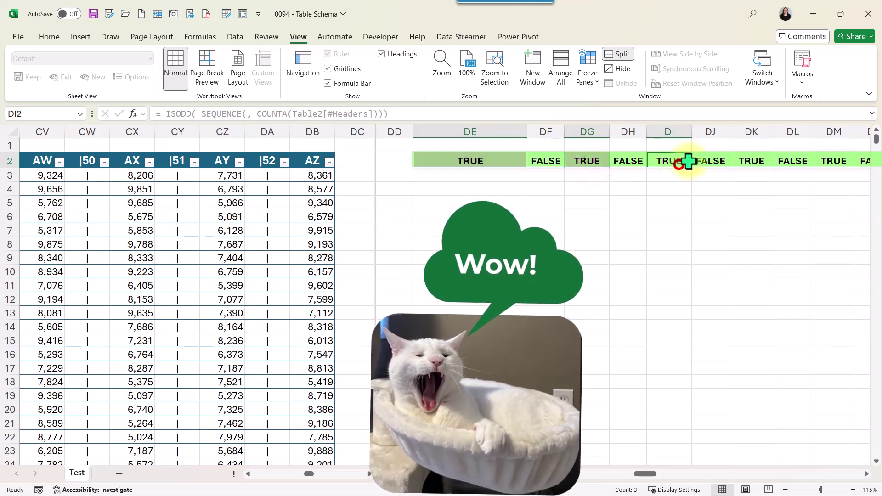
{"action": "left_click", "coordinate": [754, 160], "text": "ctrl"}
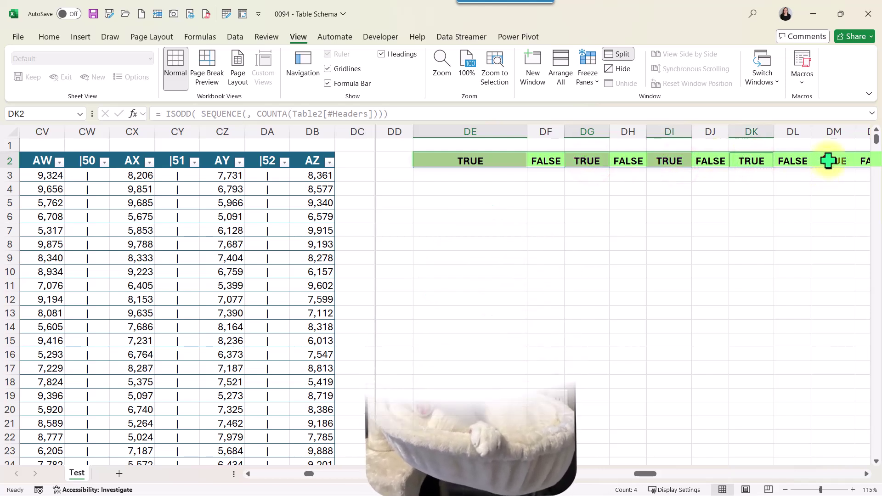
Step: Append *1 to the ISODD formula in DE2
{"action": "key", "text": "ctrl+Left"}
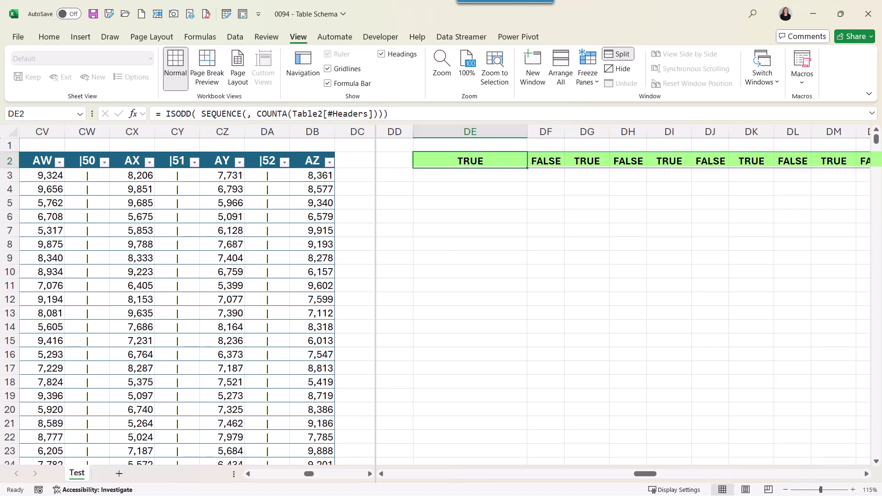
{"action": "key", "text": "F2"}
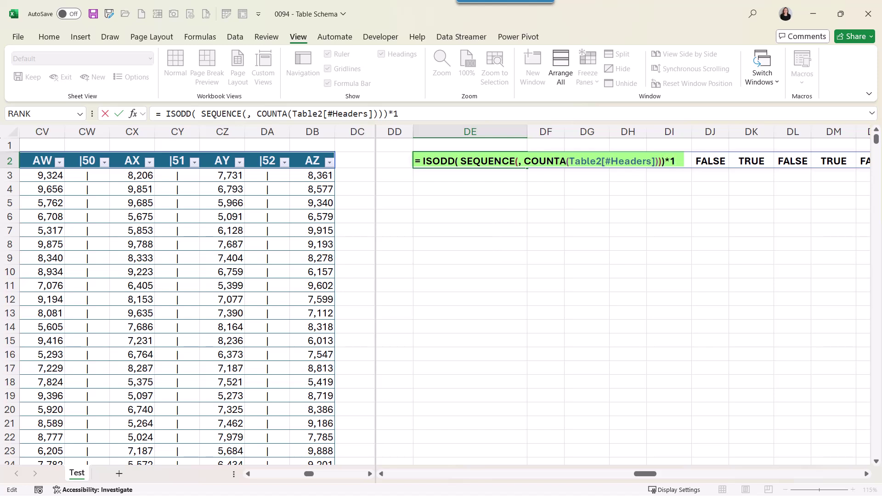
{"action": "type", "text": "*1"}
{"action": "key", "text": "Return"}
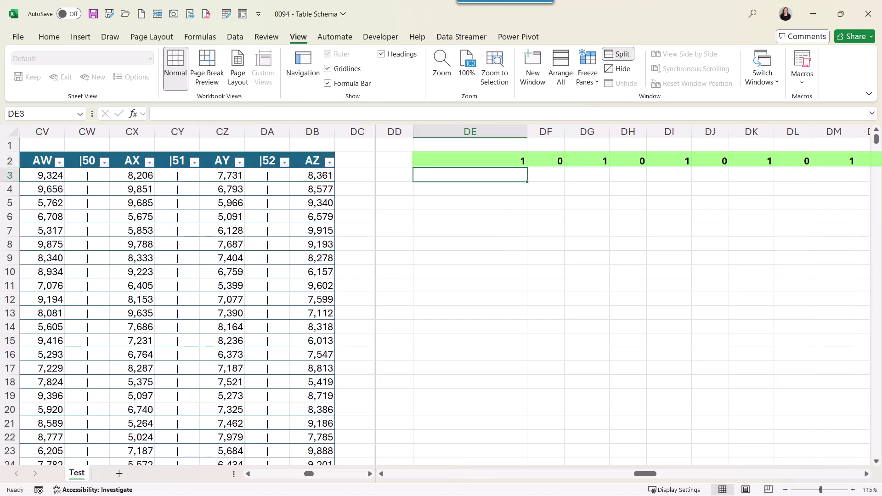
Step: Verify the 1 and 0 values in DE2 and DF2, then begin a FILTER wrapper in DE2
{"action": "left_click", "coordinate": [470, 161]}
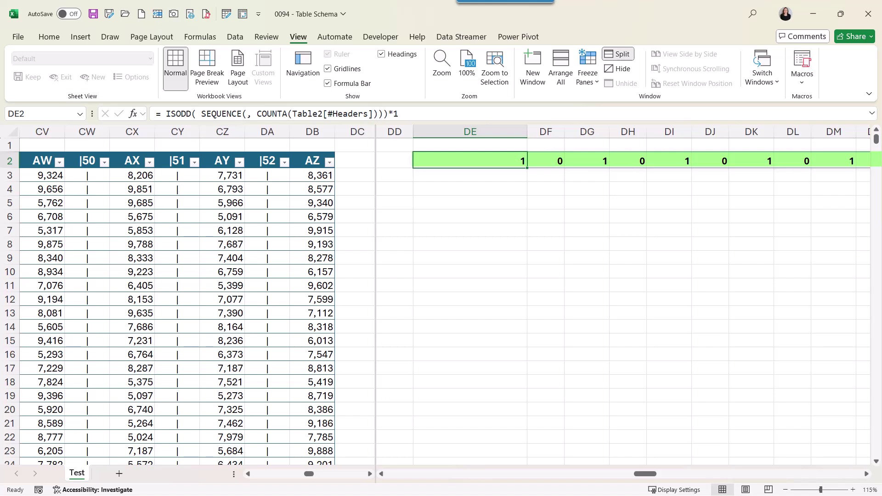
{"action": "left_click", "coordinate": [546, 161]}
{"action": "left_click", "coordinate": [470, 161]}
{"action": "key", "text": "F2"}
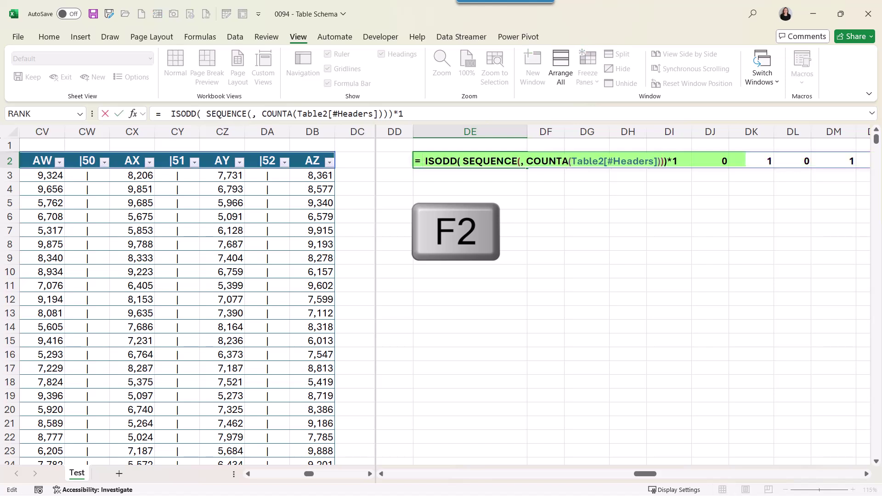
{"action": "type", "text": "Filter"}
Step: Complete =FILTER(Table2[#All], ISODD(SEQUENCE(,COUNTA(Table2[#Headers])))*1) in DE2
{"action": "key", "text": "Tab"}
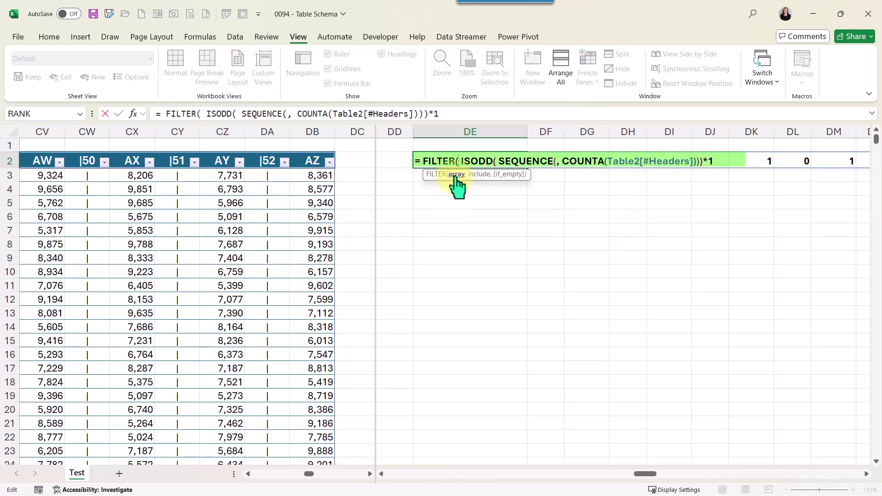
{"action": "left_click", "coordinate": [314, 160]}
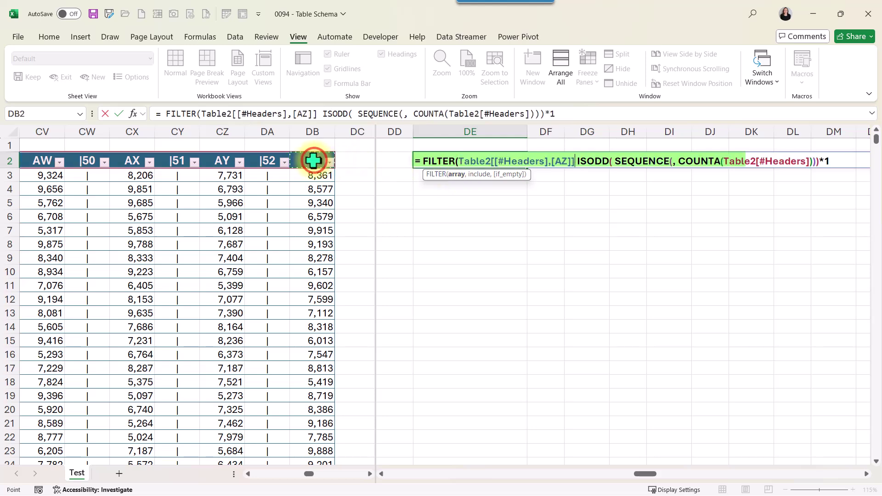
{"action": "key", "text": "Home"}
{"action": "key", "text": "Right"}
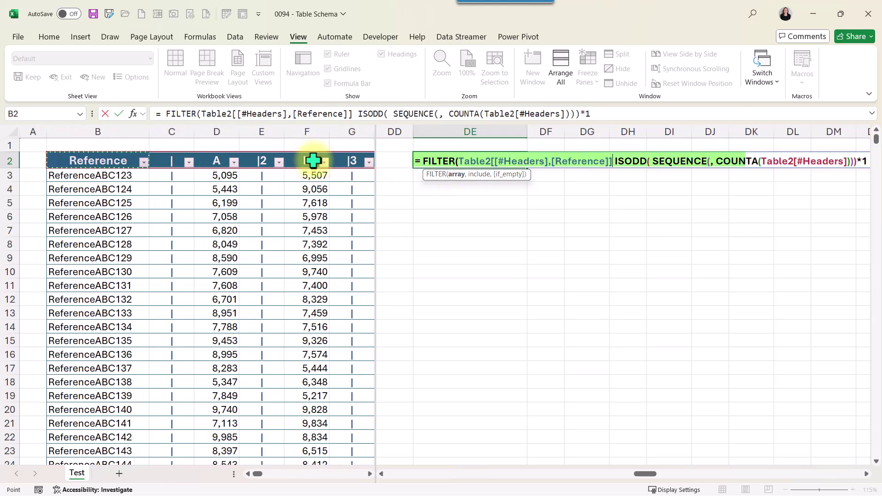
{"action": "key", "text": "ctrl+shift+End"}
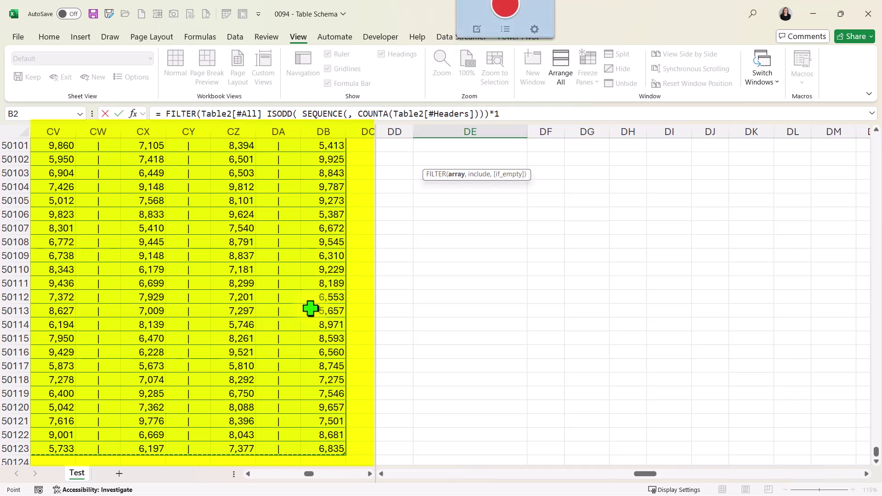
{"action": "scroll", "coordinate": [23, 352], "scroll_direction": "down", "scroll_amount": 3}
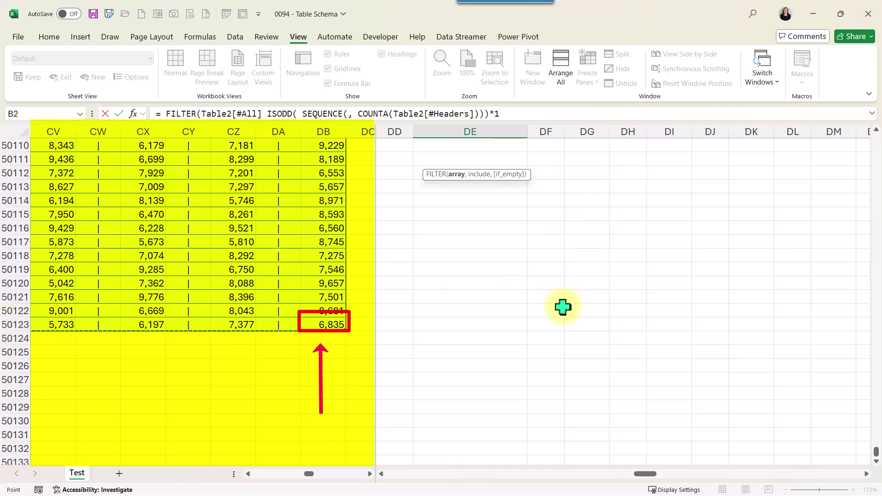
{"action": "key", "text": "ctrl+BackSpace"}
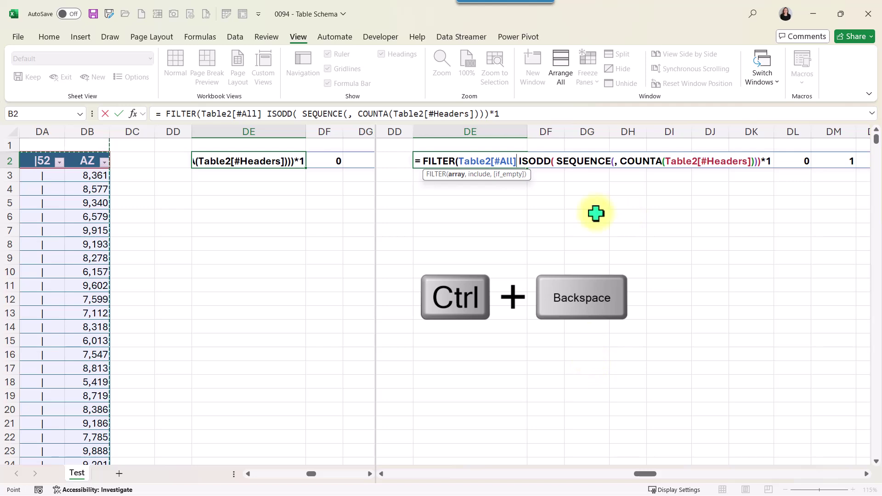
{"action": "left_click_drag", "start_coordinate": [460, 157], "coordinate": [515, 156]}
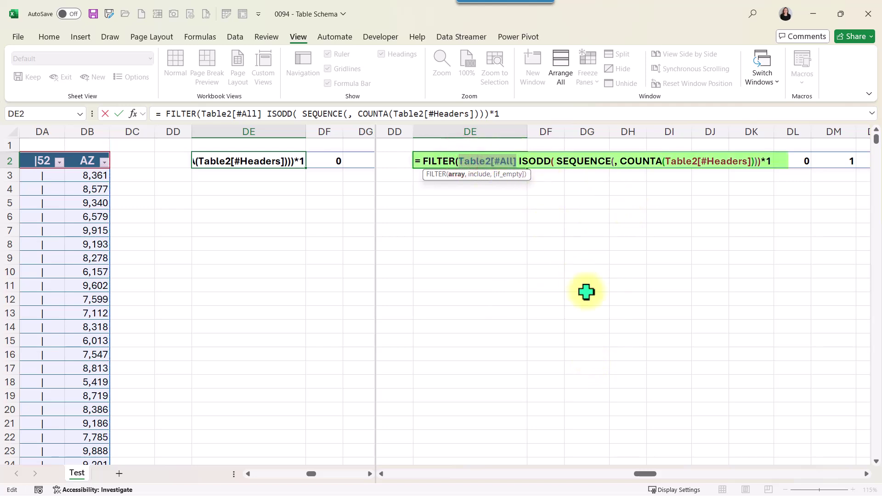
{"action": "type", "text": ","}
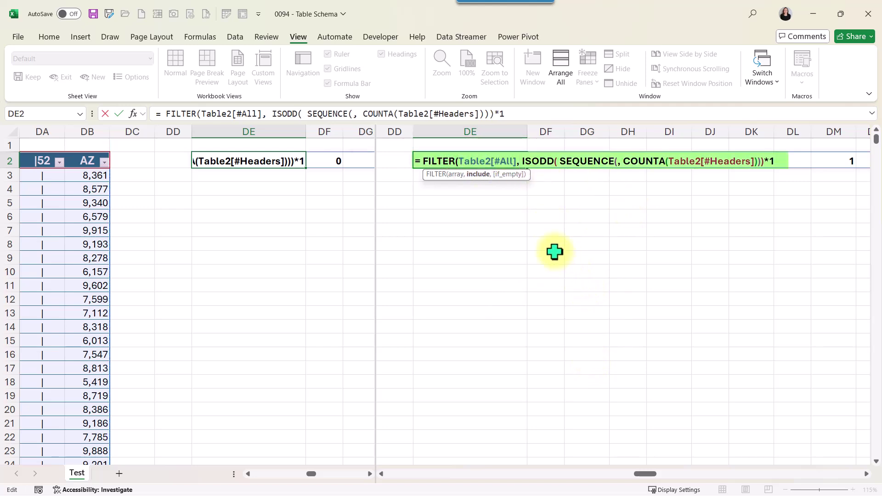
{"action": "left_click", "coordinate": [479, 174]}
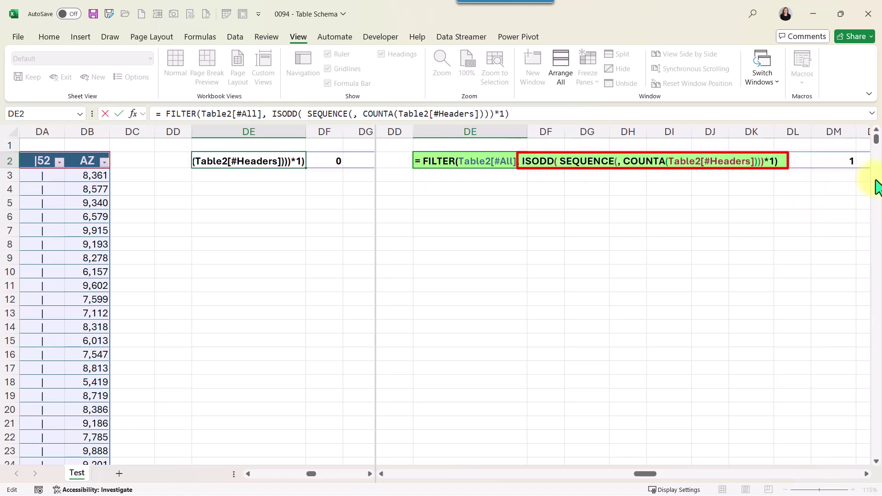
{"action": "key", "text": "Return"}
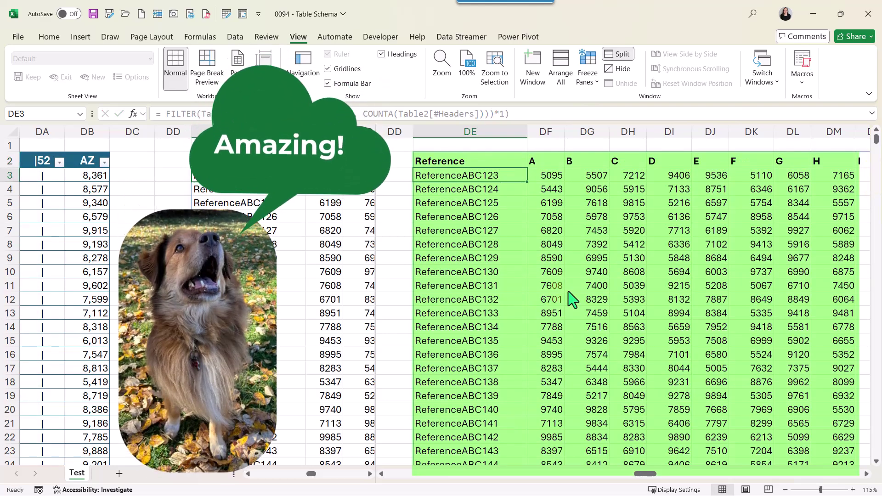
Step: Remove the split and confirm the spilled header row spans 53 columns, Reference through AZ
{"action": "left_click", "coordinate": [460, 161]}
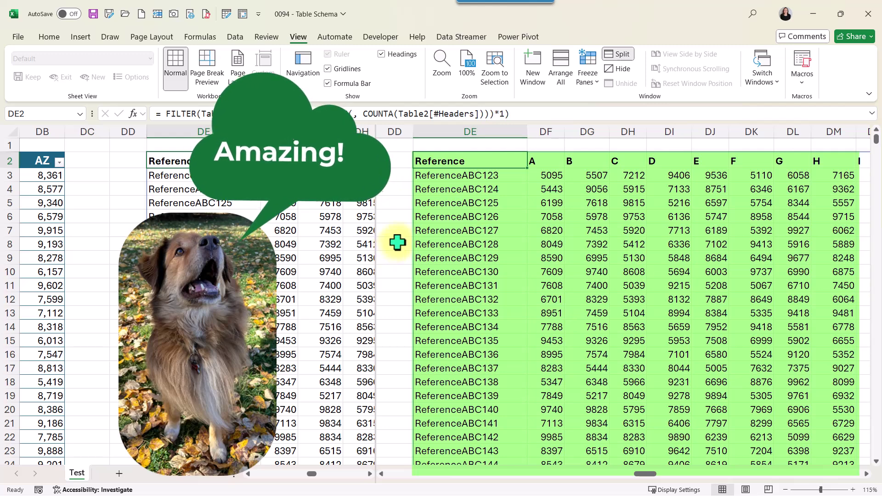
{"action": "key", "text": "alt+w"}
{"action": "key", "text": "s"}
{"action": "key", "text": "Right"}
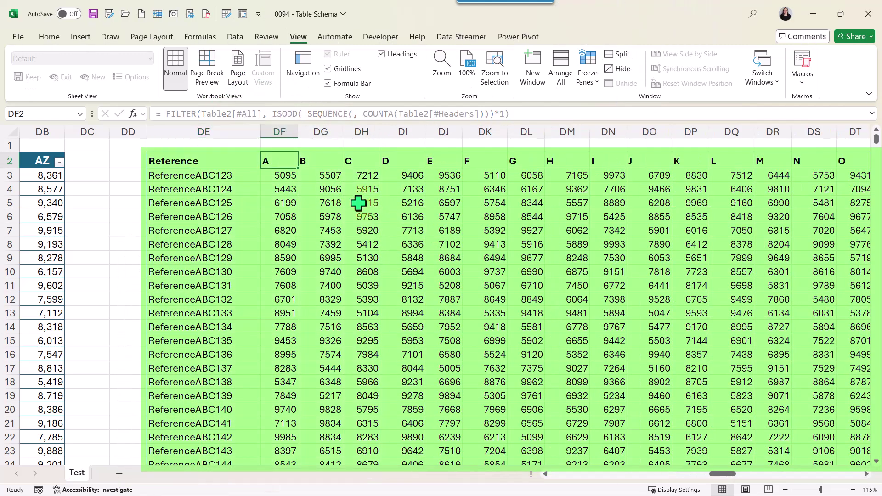
{"action": "left_click", "coordinate": [202, 131]}
{"action": "left_click", "coordinate": [277, 132]}
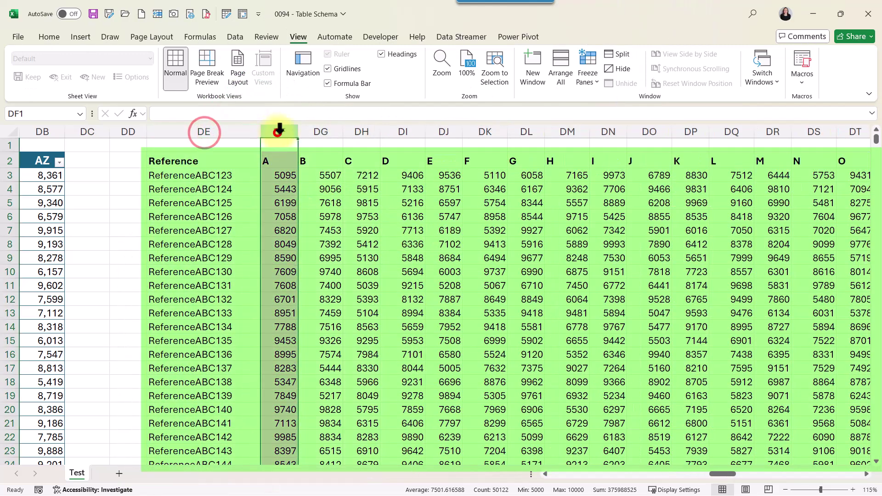
{"action": "left_click", "coordinate": [324, 132]}
{"action": "left_click", "coordinate": [364, 134]}
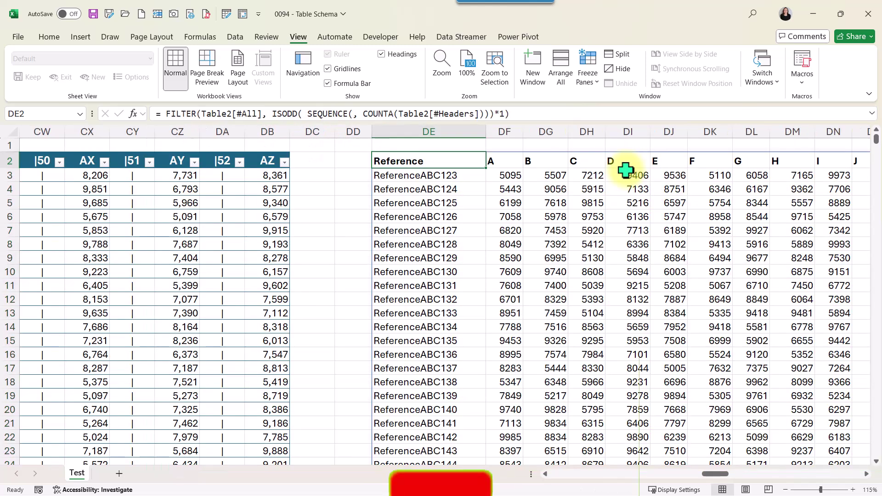
{"action": "key", "text": "ctrl+shift+Right"}
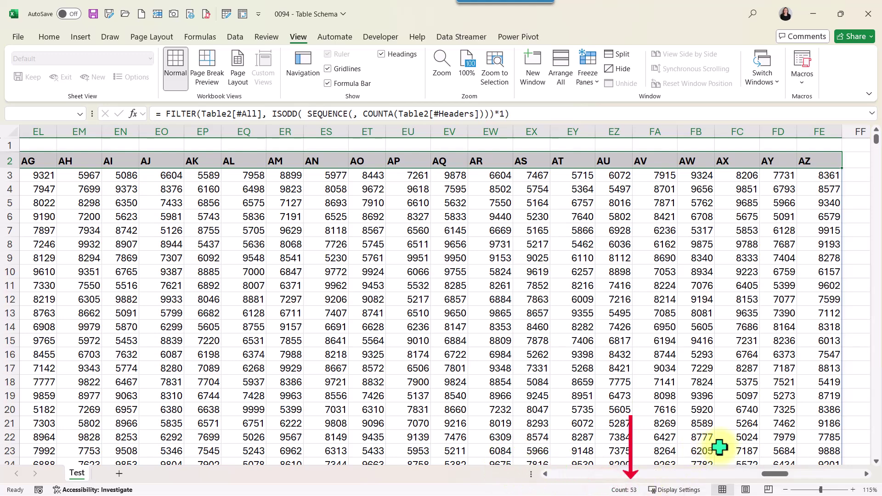
{"action": "key", "text": "ctrl+Left"}
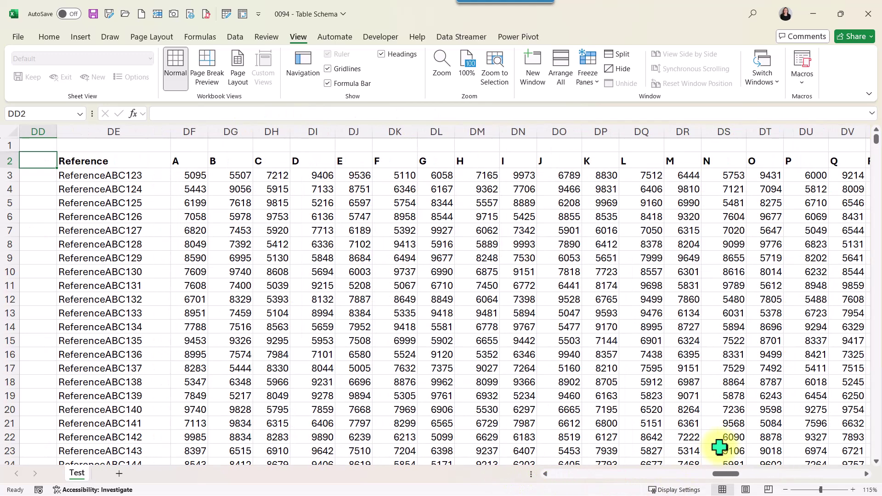
Step: Scroll through the spilled data and select cells DG7, DM13, DE16 and DE18
{"action": "scroll", "coordinate": [720, 447], "scroll_direction": "down", "scroll_amount": 3}
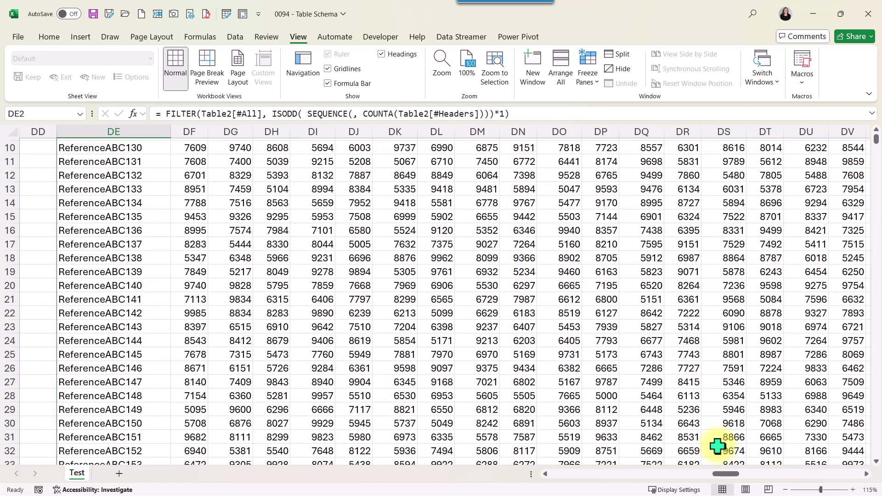
{"action": "scroll", "coordinate": [611, 442], "scroll_direction": "down", "scroll_amount": 5}
{"action": "scroll", "coordinate": [579, 418], "scroll_direction": "up", "scroll_amount": 8}
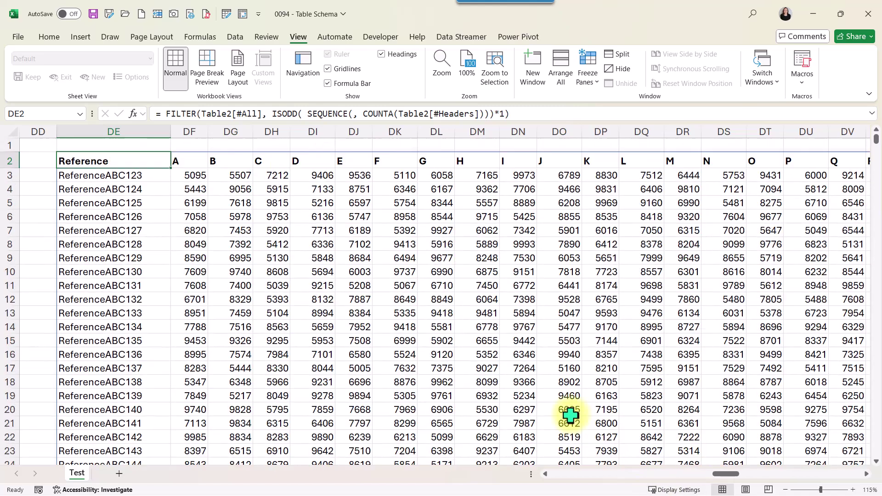
{"action": "scroll", "coordinate": [571, 415], "scroll_direction": "down", "scroll_amount": 1}
{"action": "scroll", "coordinate": [239, 234], "scroll_direction": "up", "scroll_amount": 1}
{"action": "left_click", "coordinate": [238, 231]}
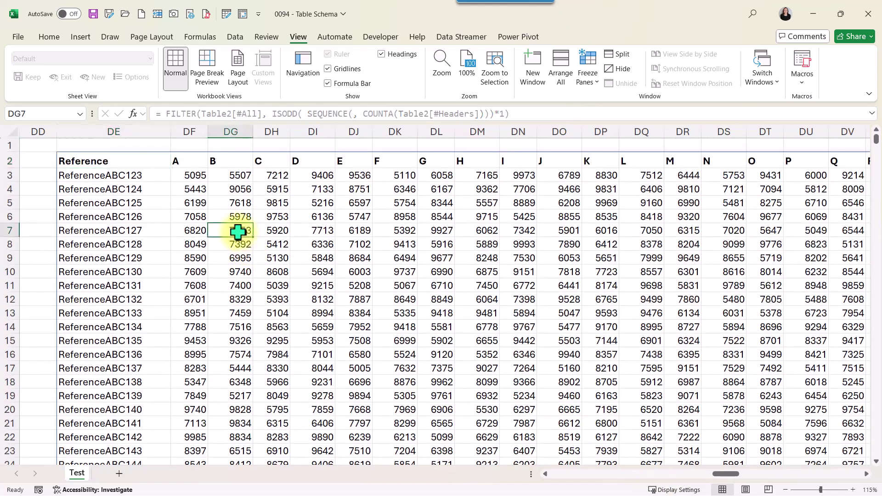
{"action": "left_click", "coordinate": [471, 312]}
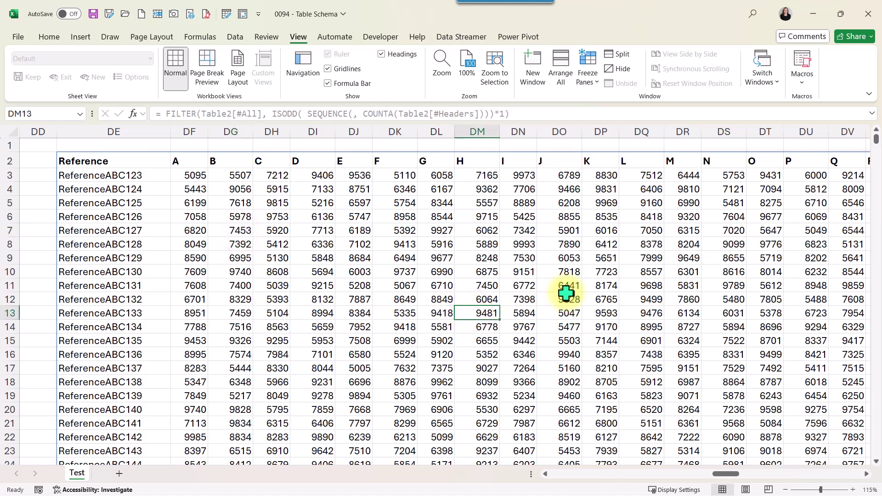
{"action": "left_click", "coordinate": [157, 356]}
{"action": "left_click", "coordinate": [143, 384]}
{"action": "type", "text": "dfsdfsdfsdaf"}
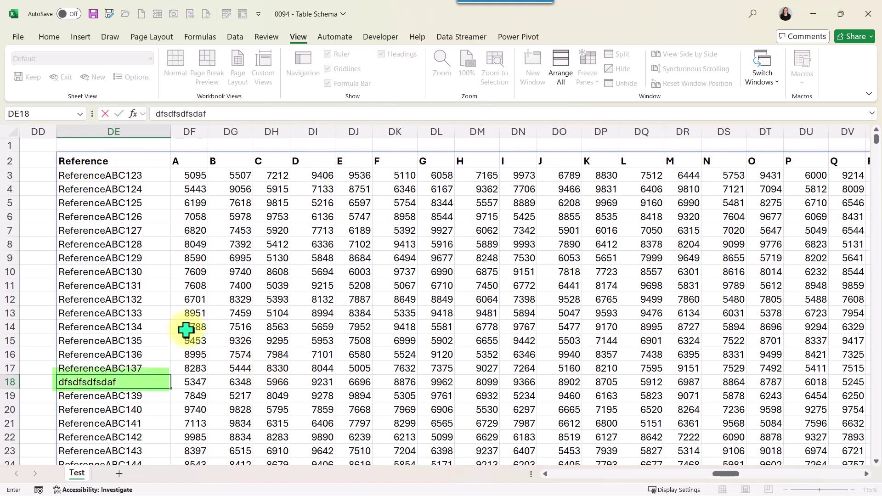
{"action": "key", "text": "Return"}
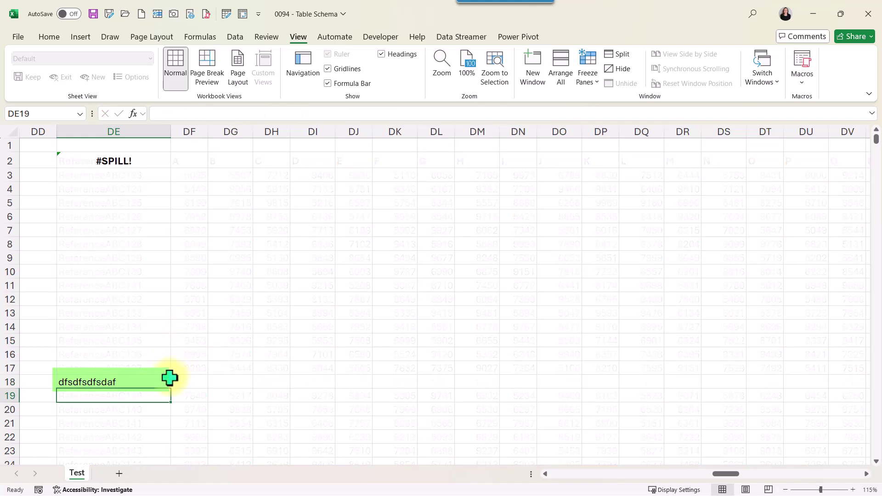
{"action": "left_click", "coordinate": [150, 382]}
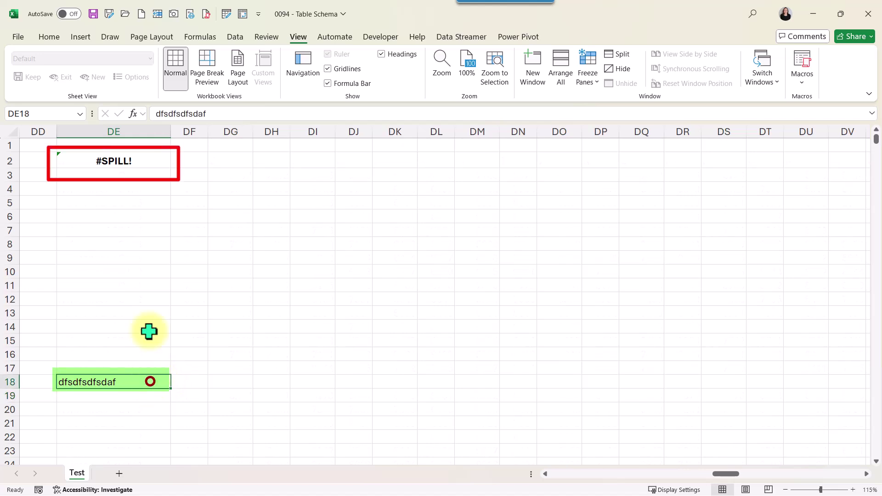
{"action": "left_click", "coordinate": [168, 165]}
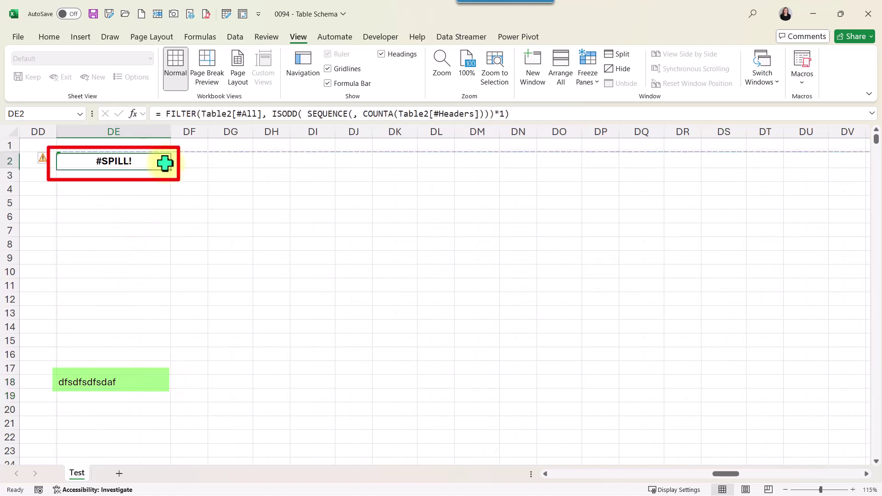
{"action": "left_click", "coordinate": [122, 386]}
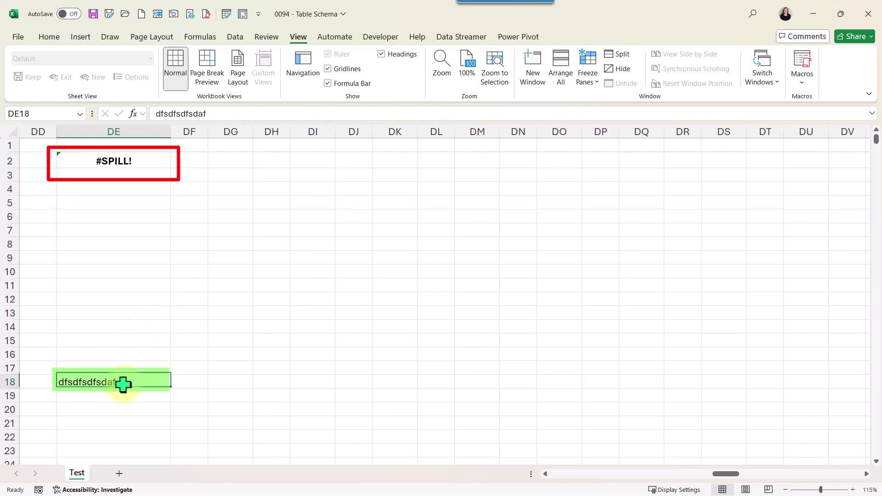
{"action": "key", "text": "Delete"}
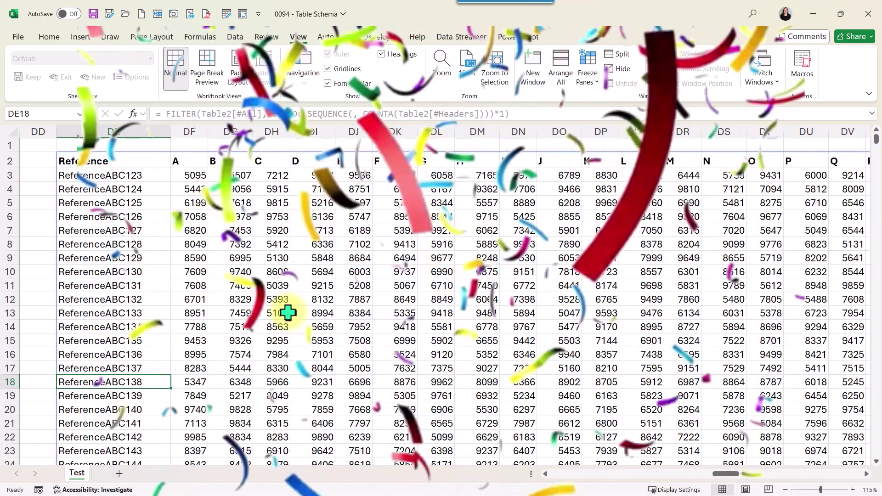
{"action": "left_click", "coordinate": [159, 159]}
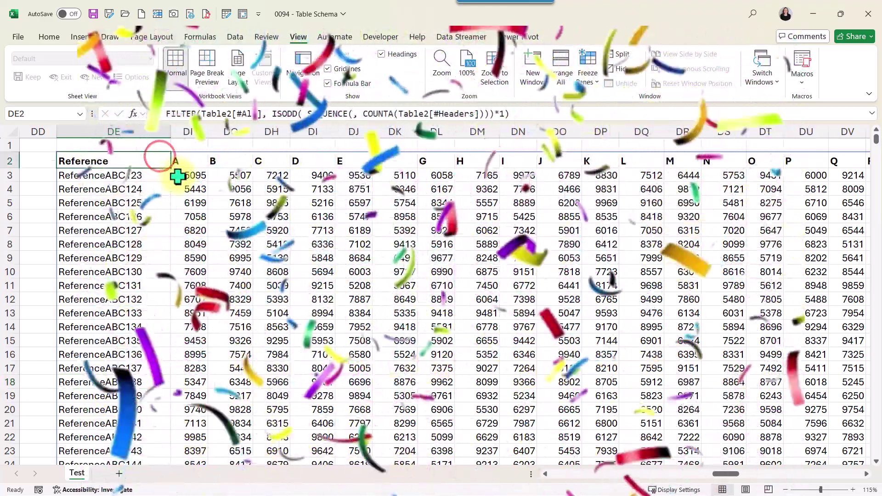